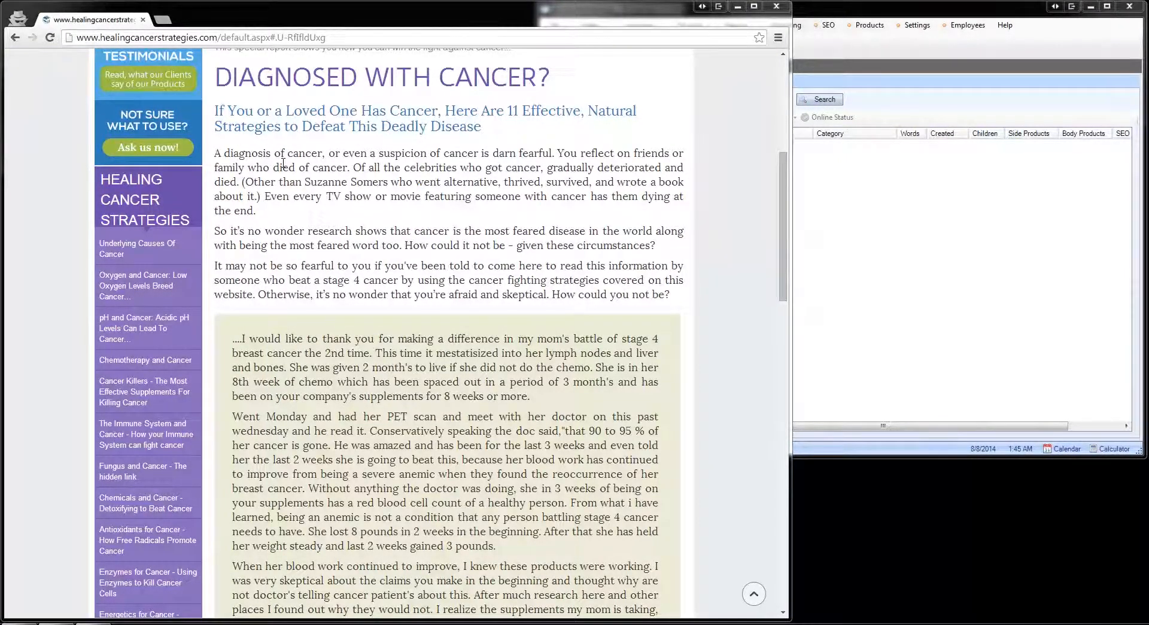
Step: Create a new top-level article in the New Page folder of Shopping Cart Elite and open its body in the external browser editor
{"action": "left_click", "coordinate": [972, 180]}
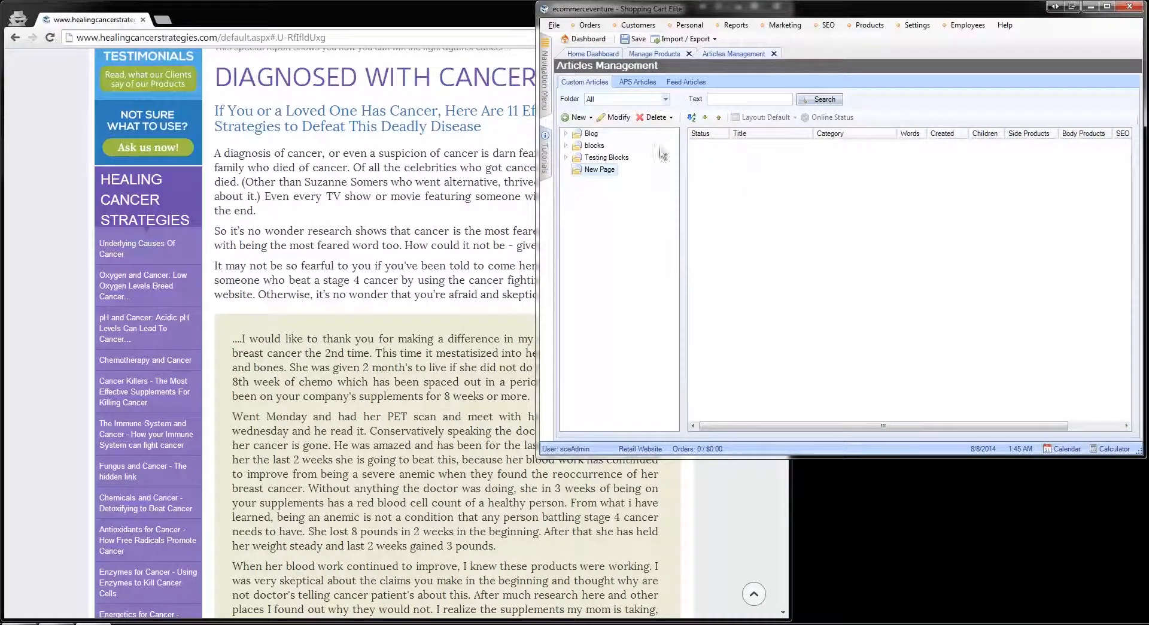
{"action": "left_click", "coordinate": [590, 118]}
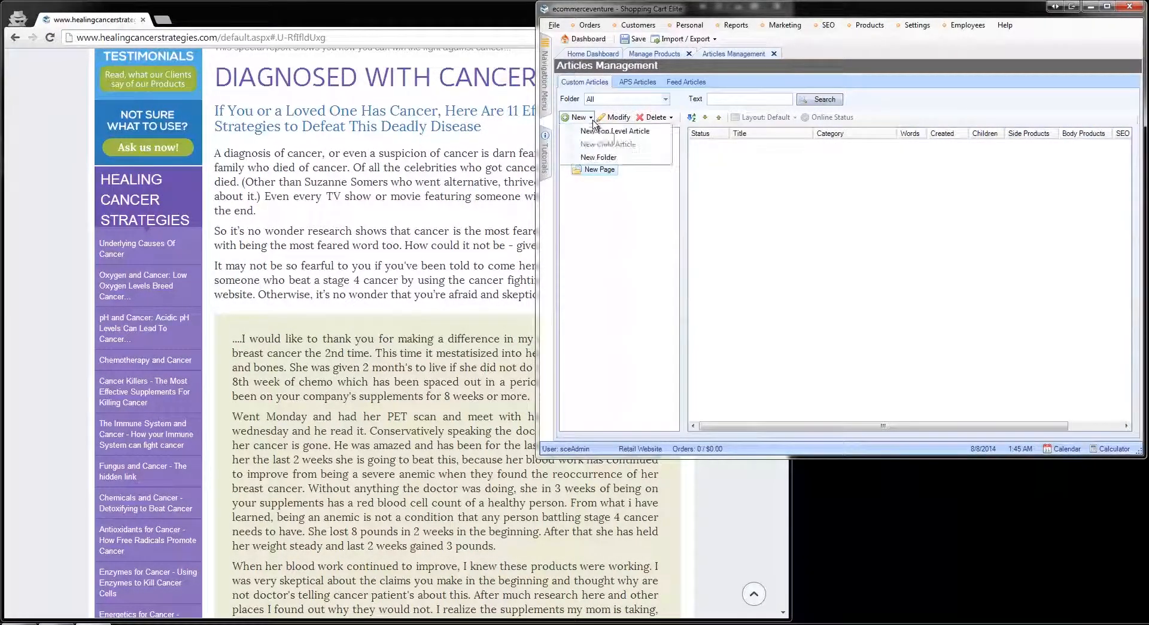
{"action": "left_click", "coordinate": [624, 132]}
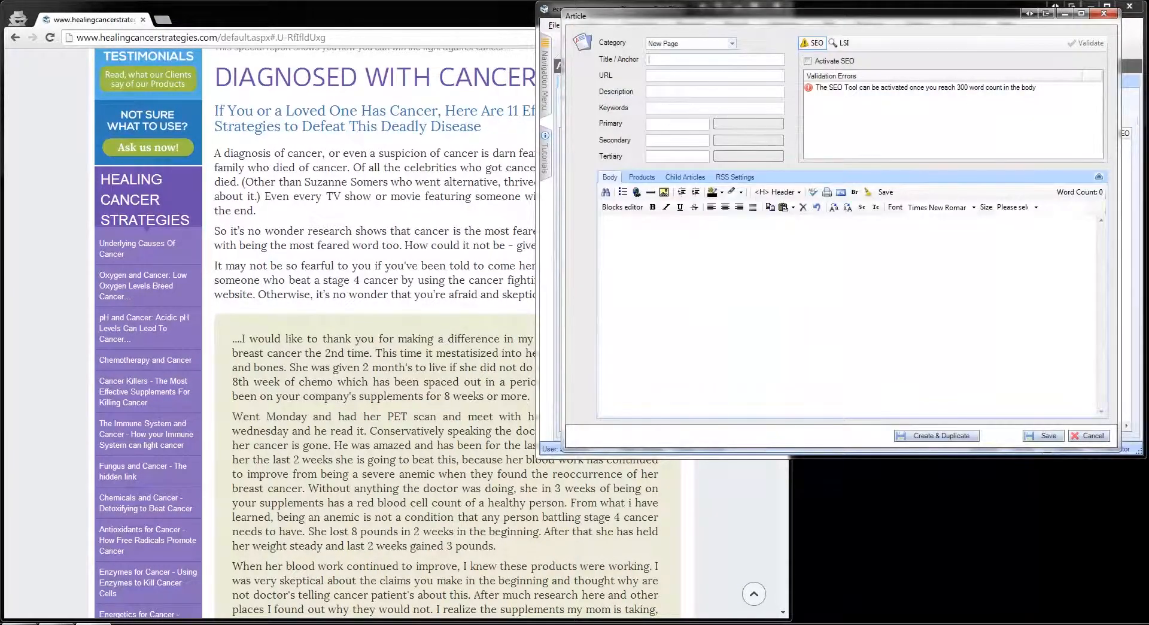
{"action": "left_click", "coordinate": [631, 210]}
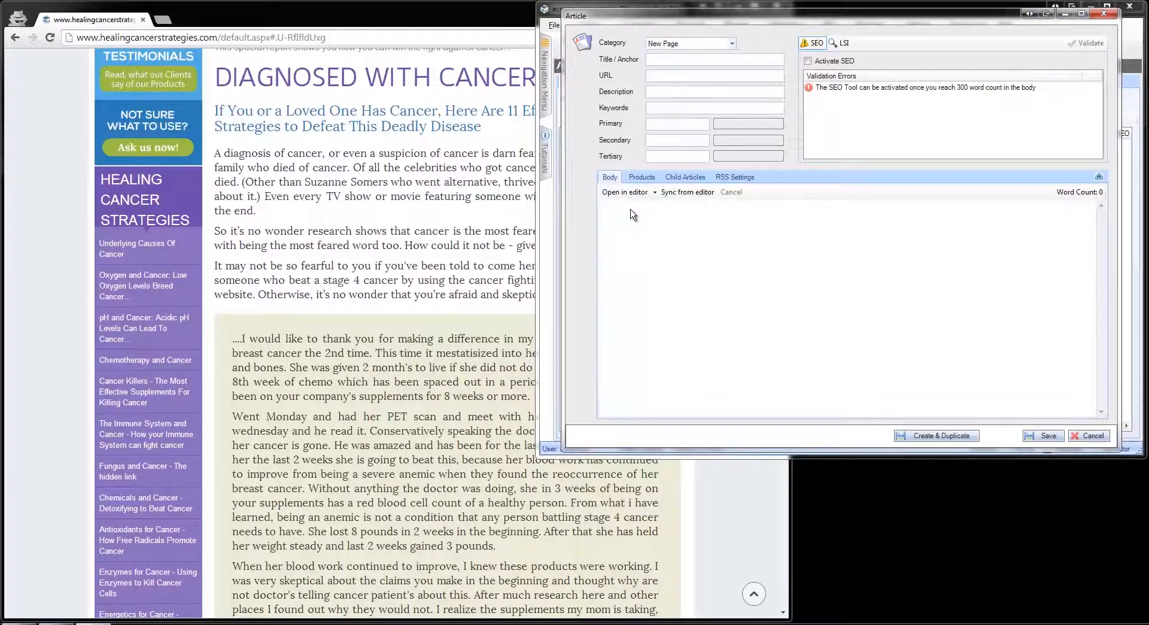
{"action": "left_click", "coordinate": [645, 192]}
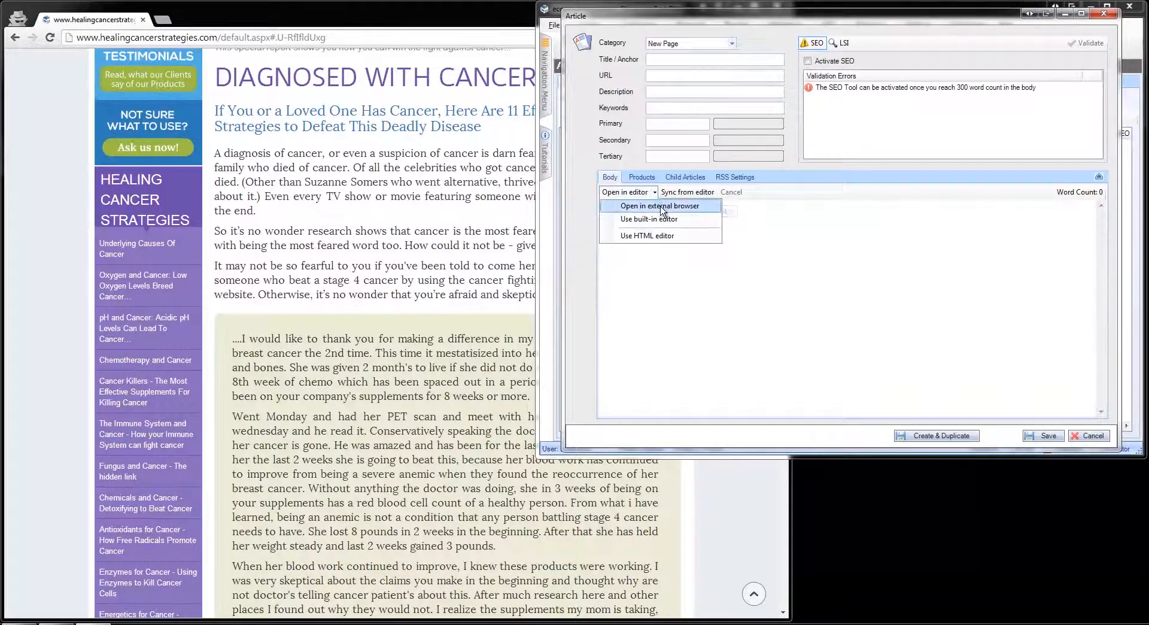
{"action": "left_click", "coordinate": [661, 209]}
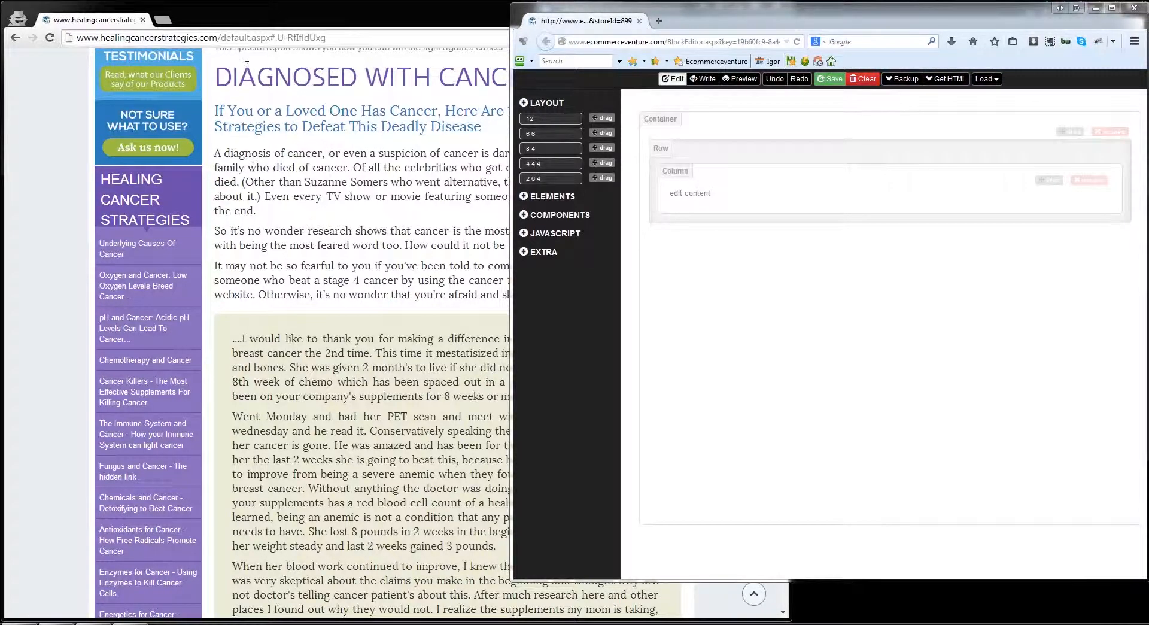
Step: Add an H1 heading to the column and replace its sample text with "DIAGNOSED WITH CANCER?" copied from the source web page
{"action": "left_click", "coordinate": [253, 181]}
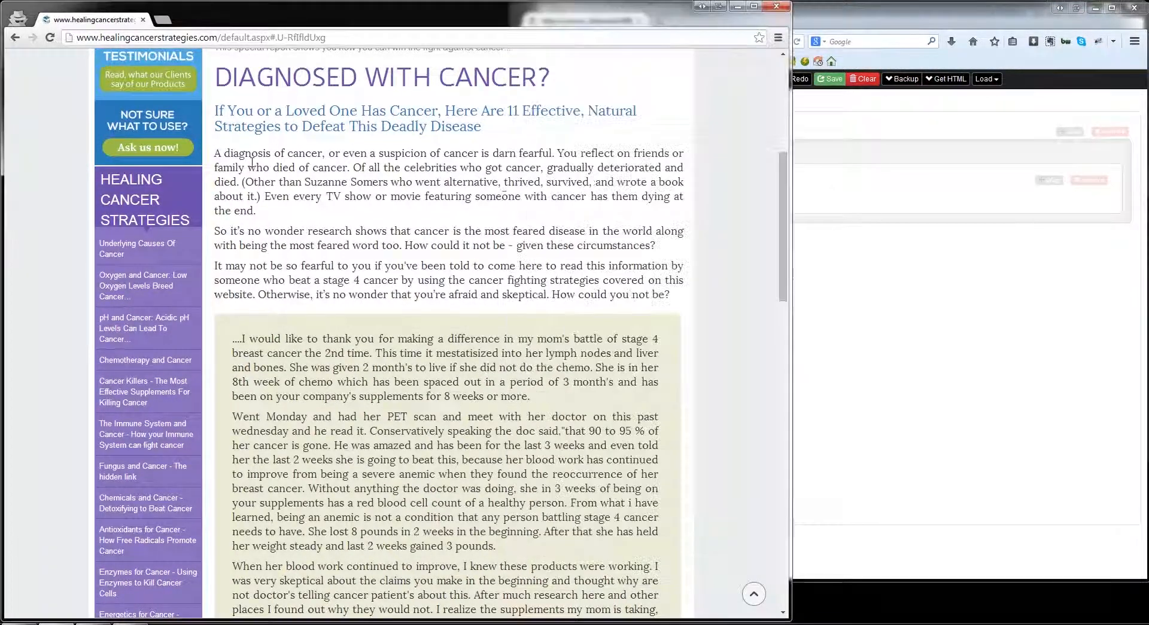
{"action": "left_click", "coordinate": [994, 274]}
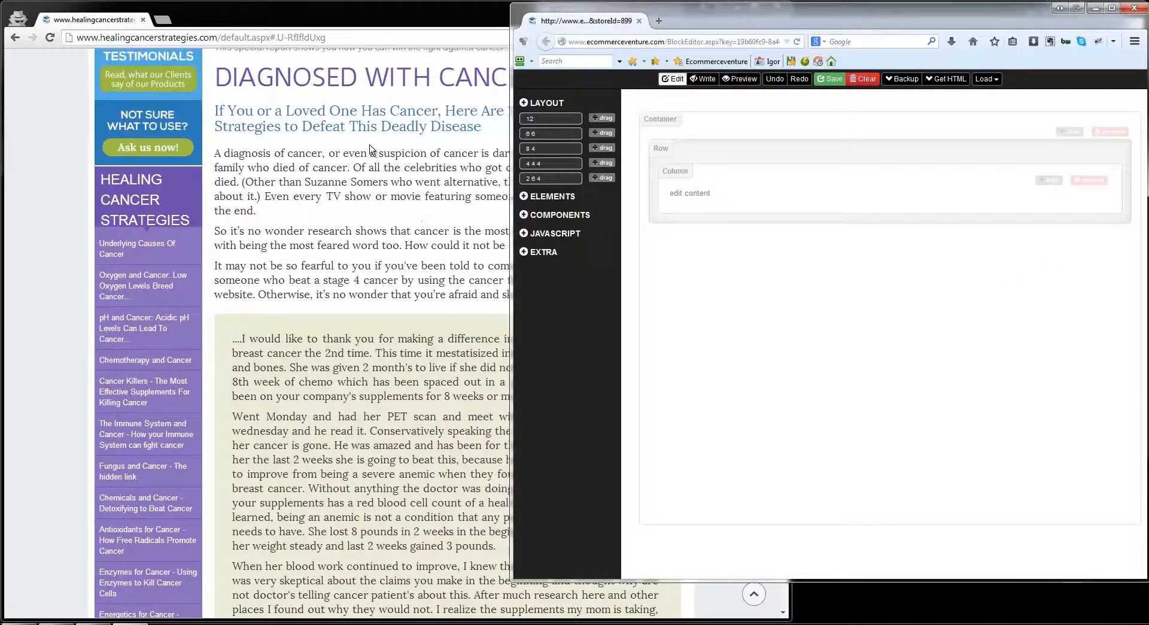
{"action": "left_click", "coordinate": [532, 196]}
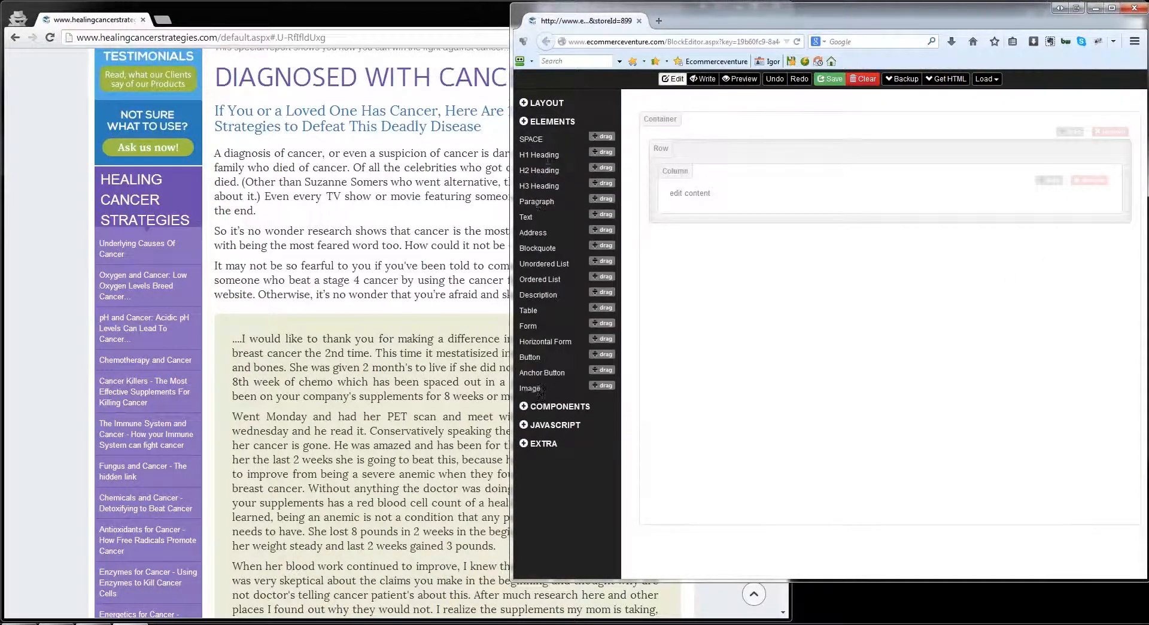
{"action": "left_click_drag", "start_coordinate": [603, 158], "coordinate": [718, 209]}
{"action": "left_click_drag", "start_coordinate": [215, 84], "coordinate": [552, 79]}
{"action": "key", "text": "ctrl+c"}
{"action": "left_click_drag", "start_coordinate": [892, 217], "coordinate": [670, 214]}
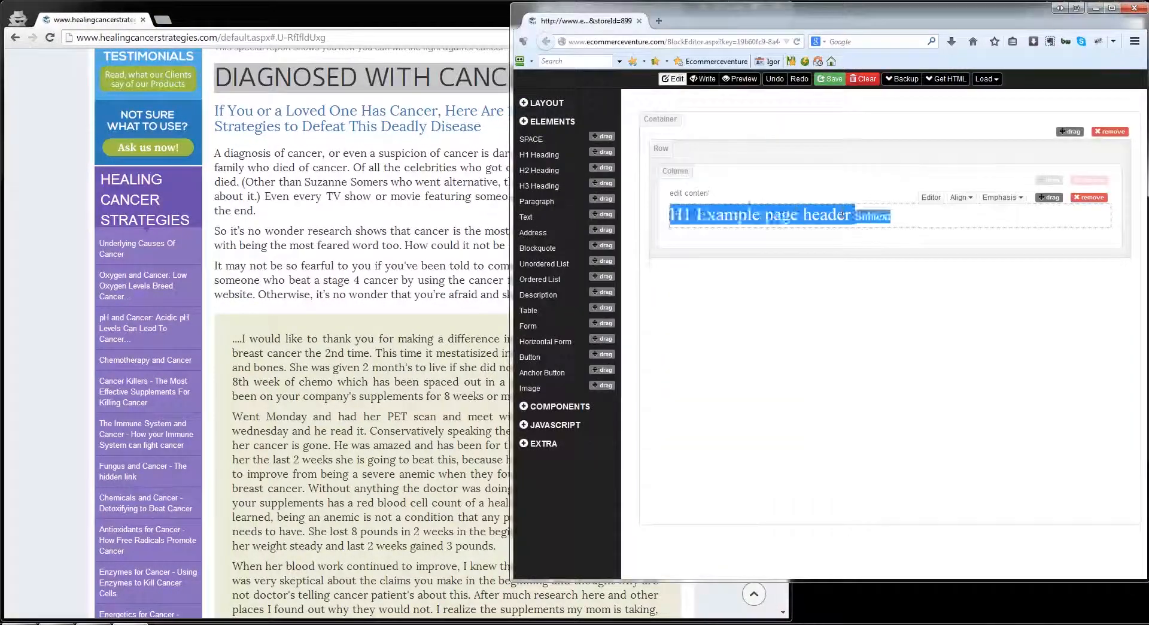
{"action": "key", "text": "ctrl+v"}
Step: Add an H2 heading below the title with the copied subtitle "If You or a Loved One Has Cancer, Here Are 11 Effective, Natural Strategies..."
{"action": "left_click", "coordinate": [205, 118]}
{"action": "left_click_drag", "start_coordinate": [215, 110], "coordinate": [511, 126]}
{"action": "key", "text": "ctrl+c"}
{"action": "left_click", "coordinate": [849, 162]}
{"action": "left_click_drag", "start_coordinate": [600, 173], "coordinate": [874, 256]}
{"action": "key", "text": "ctrl+v"}
Step: Add a text element under the subtitle containing the three introductory paragraphs that begin "A diagnosis of cancer"
{"action": "left_click", "coordinate": [210, 165]}
{"action": "left_click_drag", "start_coordinate": [678, 296], "coordinate": [215, 153]}
{"action": "key", "text": "ctrl+c"}
{"action": "key", "text": "alt+Tab"}
{"action": "left_click_drag", "start_coordinate": [605, 214], "coordinate": [833, 300]}
{"action": "key", "text": "ctrl+v"}
Step: Add an Alerts element below the introduction and replace its sample text with the full customer testimonial from the source page
{"action": "left_click", "coordinate": [561, 406]}
{"action": "left_click", "coordinate": [563, 362]}
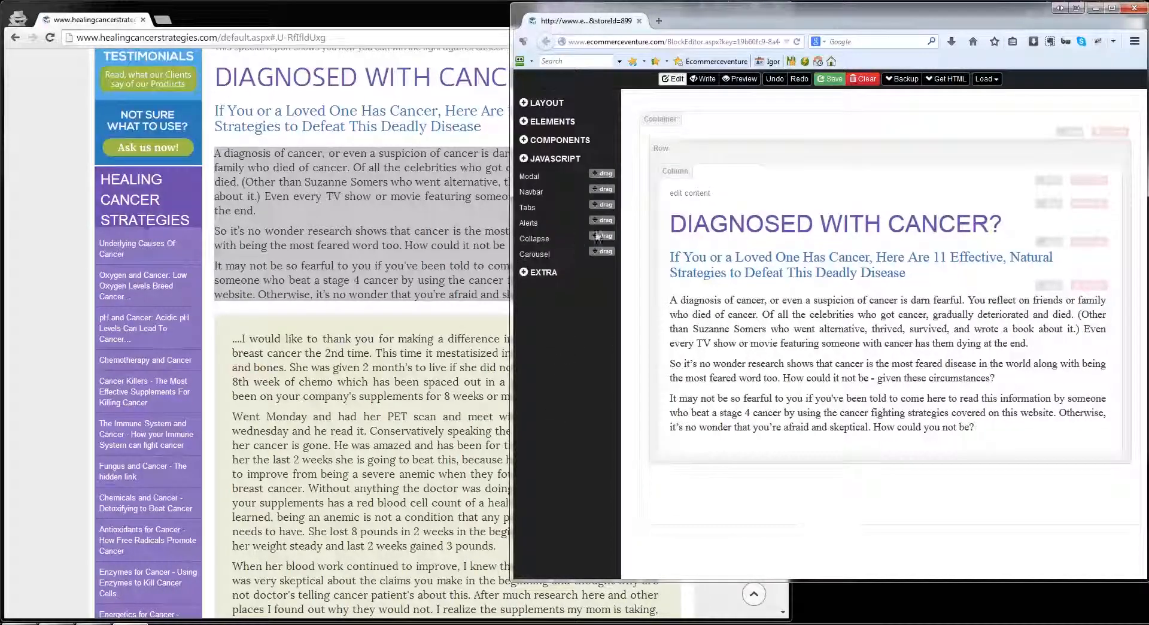
{"action": "left_click_drag", "start_coordinate": [602, 221], "coordinate": [771, 430]}
{"action": "key", "text": "alt+Tab"}
{"action": "left_click_drag", "start_coordinate": [232, 339], "coordinate": [441, 483]}
{"action": "scroll", "coordinate": [359, 454], "scroll_direction": "down", "scroll_amount": 4}
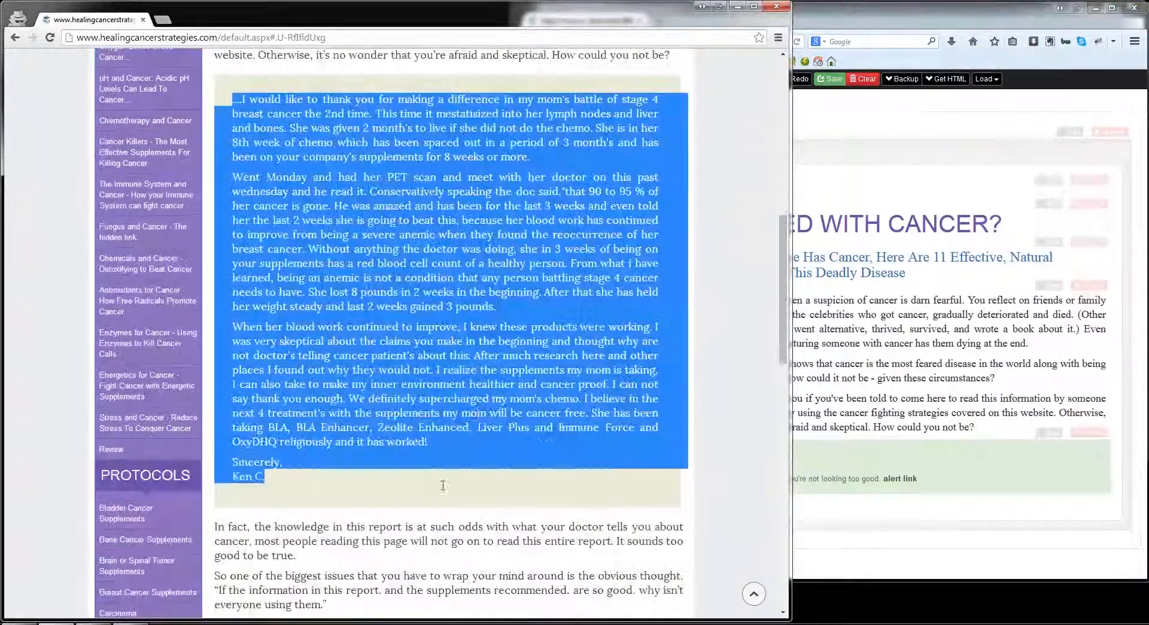
{"action": "key", "text": "ctrl+c"}
{"action": "key", "text": "alt+Tab"}
{"action": "left_click_drag", "start_coordinate": [680, 456], "coordinate": [943, 481]}
{"action": "key", "text": "ctrl+v"}
Step: Add a text element below the testimonial with the copied paragraphs from "In fact, the knowledge in this report" to "supplements that are marginally effective."
{"action": "left_click", "coordinate": [472, 466]}
{"action": "scroll", "coordinate": [473, 467], "scroll_direction": "down", "scroll_amount": 5}
{"action": "left_click", "coordinate": [862, 455]}
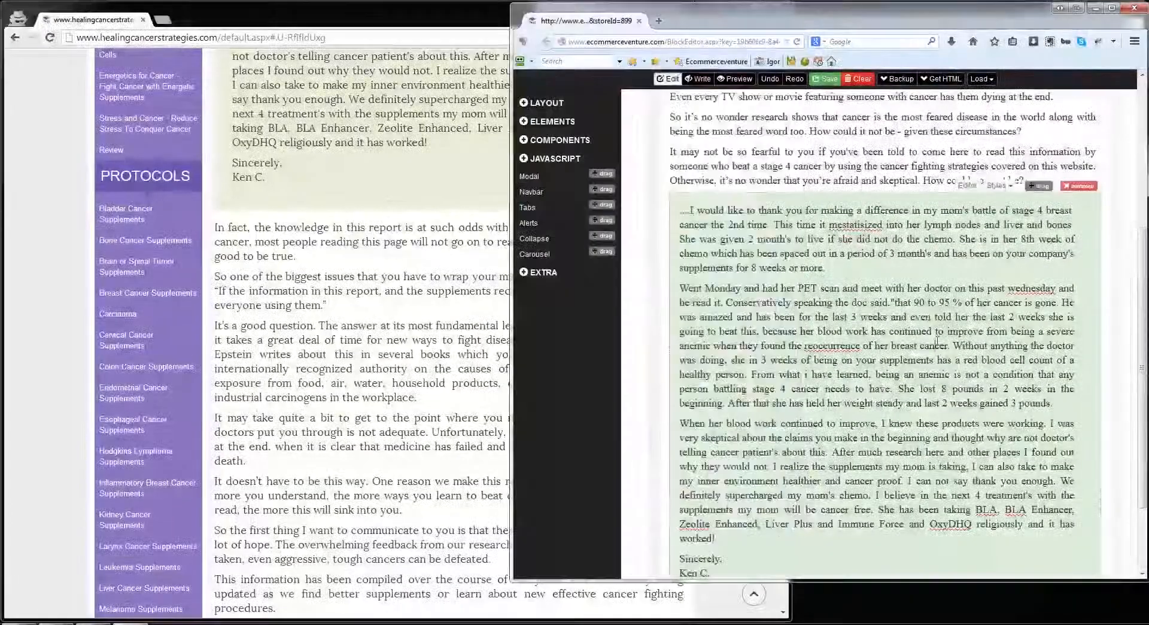
{"action": "scroll", "coordinate": [838, 443], "scroll_direction": "down", "scroll_amount": 3}
{"action": "left_click", "coordinate": [552, 124]}
{"action": "left_click_drag", "start_coordinate": [592, 216], "coordinate": [756, 501]}
{"action": "left_click", "coordinate": [217, 235]}
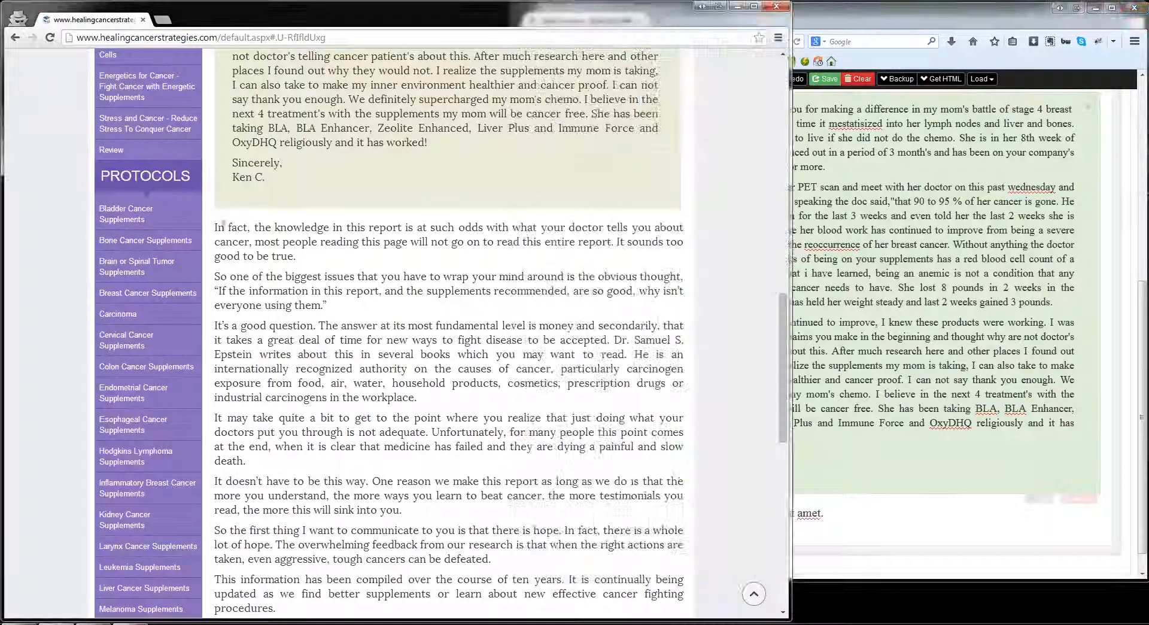
{"action": "left_click_drag", "start_coordinate": [218, 227], "coordinate": [599, 386]}
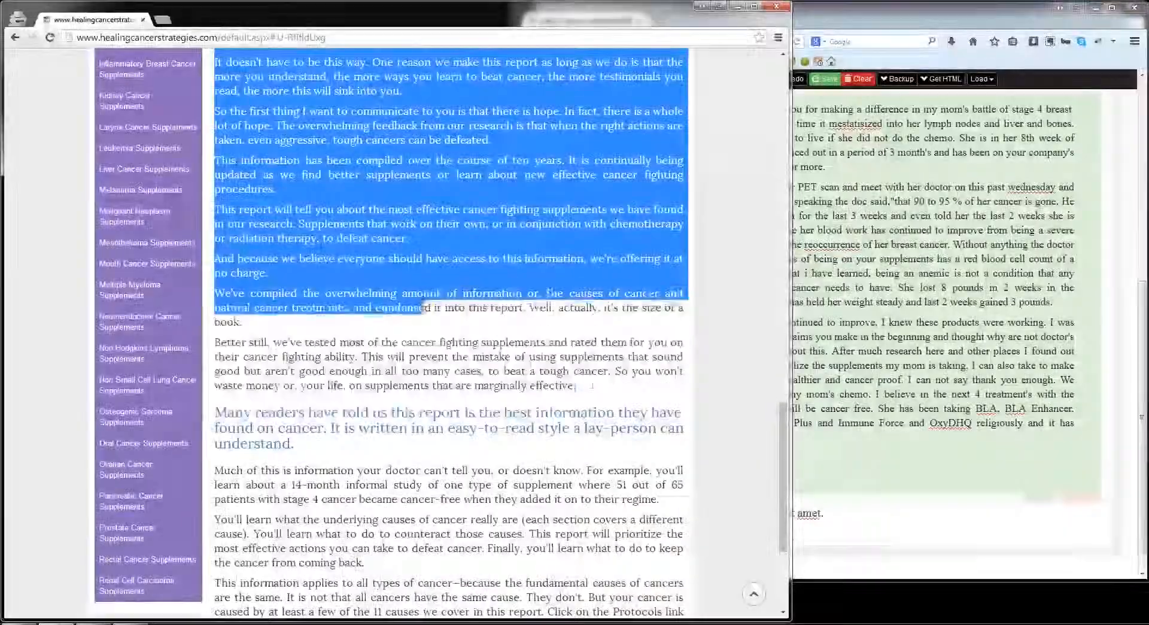
{"action": "key", "text": "ctrl+c"}
{"action": "key", "text": "alt+Tab"}
{"action": "left_click_drag", "start_coordinate": [670, 513], "coordinate": [812, 510]}
{"action": "key", "text": "ctrl+v"}
Step: Add an H2 heading after these paragraphs with the copied text "Many readers have told us this report is the best information..."
{"action": "key", "text": "alt+Tab"}
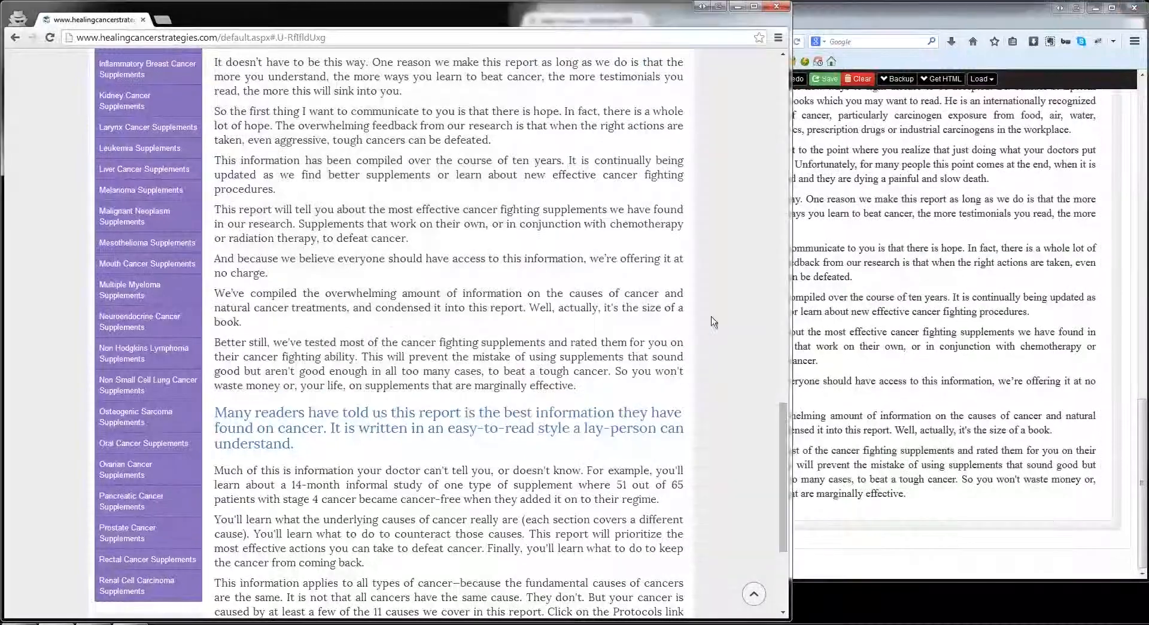
{"action": "left_click_drag", "start_coordinate": [215, 412], "coordinate": [294, 444]}
{"action": "key", "text": "ctrl+c"}
{"action": "left_click_drag", "start_coordinate": [847, 520], "coordinate": [670, 520]}
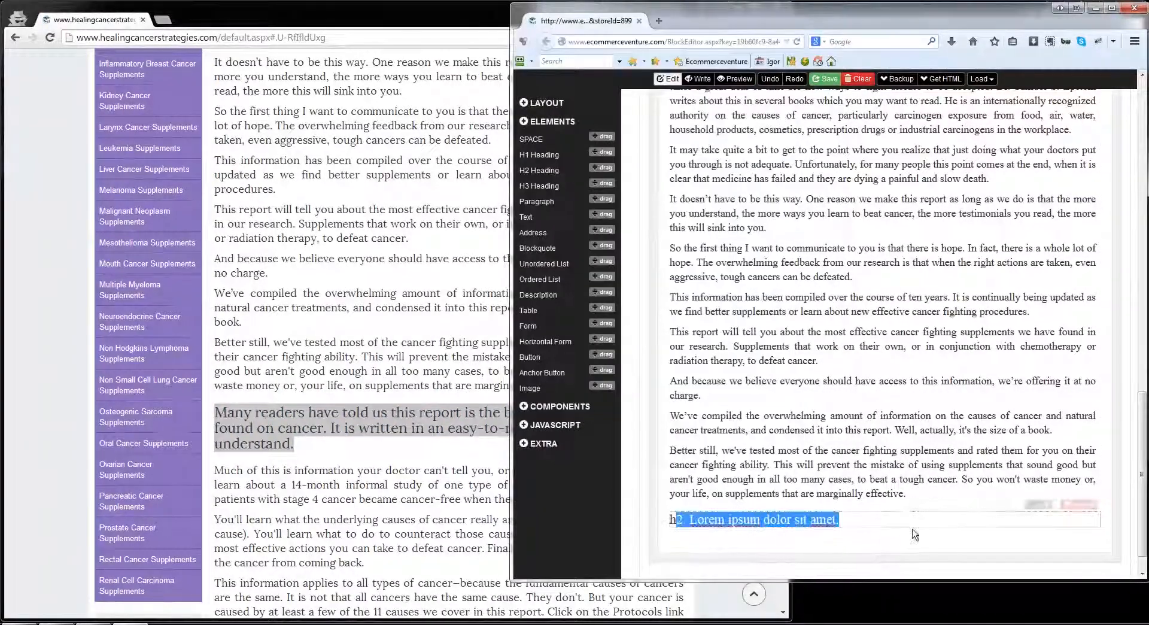
{"action": "key", "text": "ctrl+v"}
Step: Add a text block under the second subtitle with the copied paragraphs from "Much of this is information" to "stories of hope on the next page."
{"action": "left_click", "coordinate": [295, 346]}
{"action": "scroll", "coordinate": [296, 345], "scroll_direction": "down", "scroll_amount": 4}
{"action": "left_click_drag", "start_coordinate": [215, 258], "coordinate": [423, 491]}
{"action": "key", "text": "ctrl+c"}
{"action": "key", "text": "alt+Tab"}
{"action": "scroll", "coordinate": [880, 270], "scroll_direction": "down", "scroll_amount": 2}
{"action": "left_click_drag", "start_coordinate": [608, 200], "coordinate": [762, 511]}
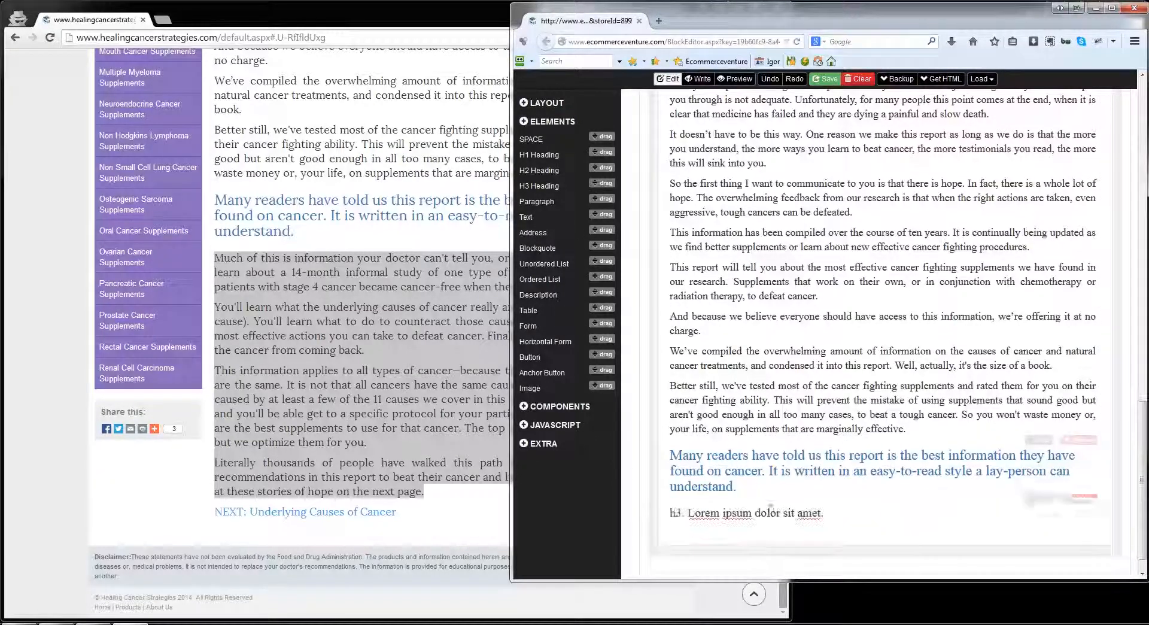
{"action": "left_click_drag", "start_coordinate": [670, 513], "coordinate": [864, 513]}
{"action": "key", "text": "ctrl+v"}
Step: Copy the "NEXT: Underlying Causes of Cancer" link from the source page and paste it below the closing paragraphs
{"action": "left_click", "coordinate": [455, 419]}
{"action": "left_click_drag", "start_coordinate": [404, 512], "coordinate": [214, 513]}
{"action": "key", "text": "ctrl+c"}
{"action": "key", "text": "alt+Tab"}
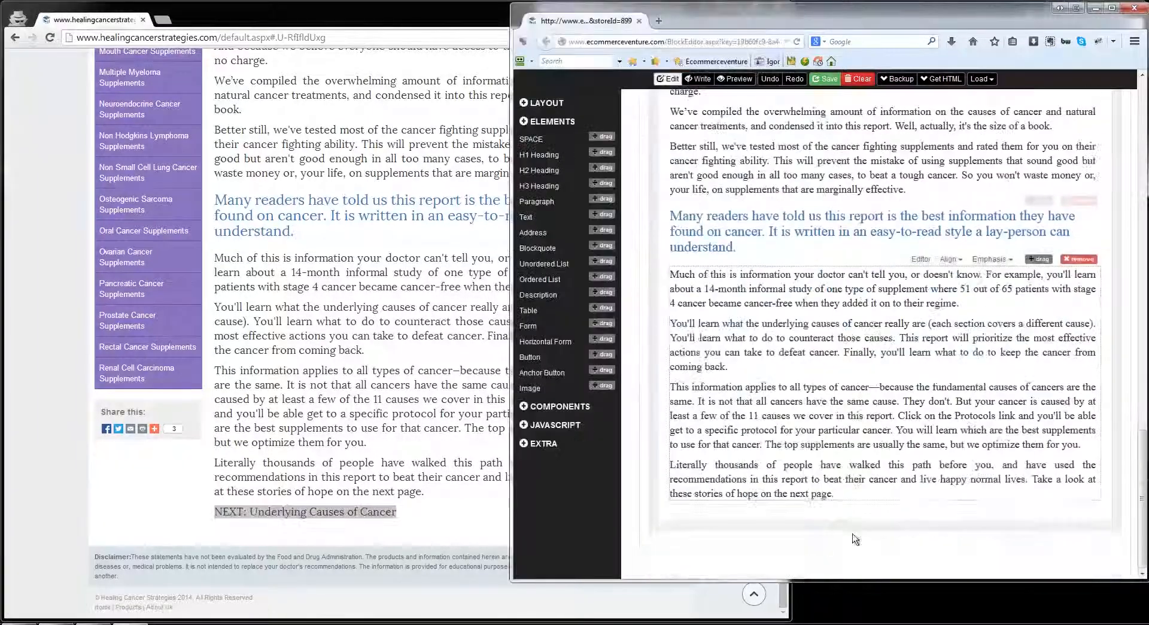
{"action": "key", "text": "ctrl+v"}
Step: Preview the assembled article at different browser window widths and return to edit mode
{"action": "left_click", "coordinate": [736, 78]}
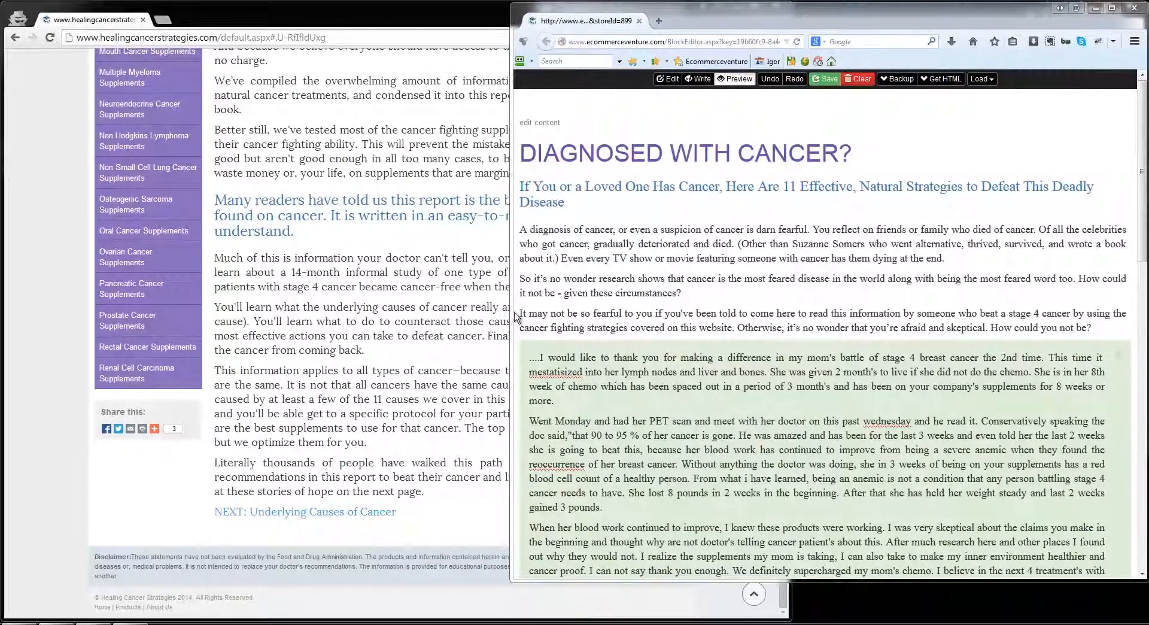
{"action": "left_click_drag", "start_coordinate": [510, 318], "coordinate": [589, 293]}
{"action": "left_click", "coordinate": [707, 78]}
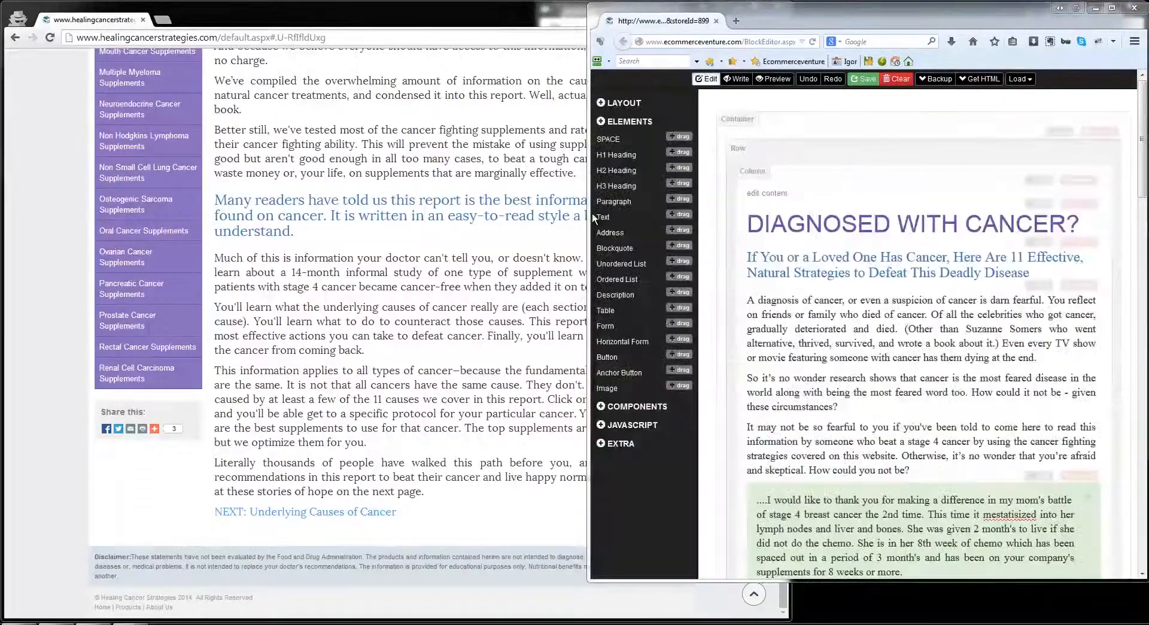
{"action": "left_click_drag", "start_coordinate": [591, 213], "coordinate": [457, 225]}
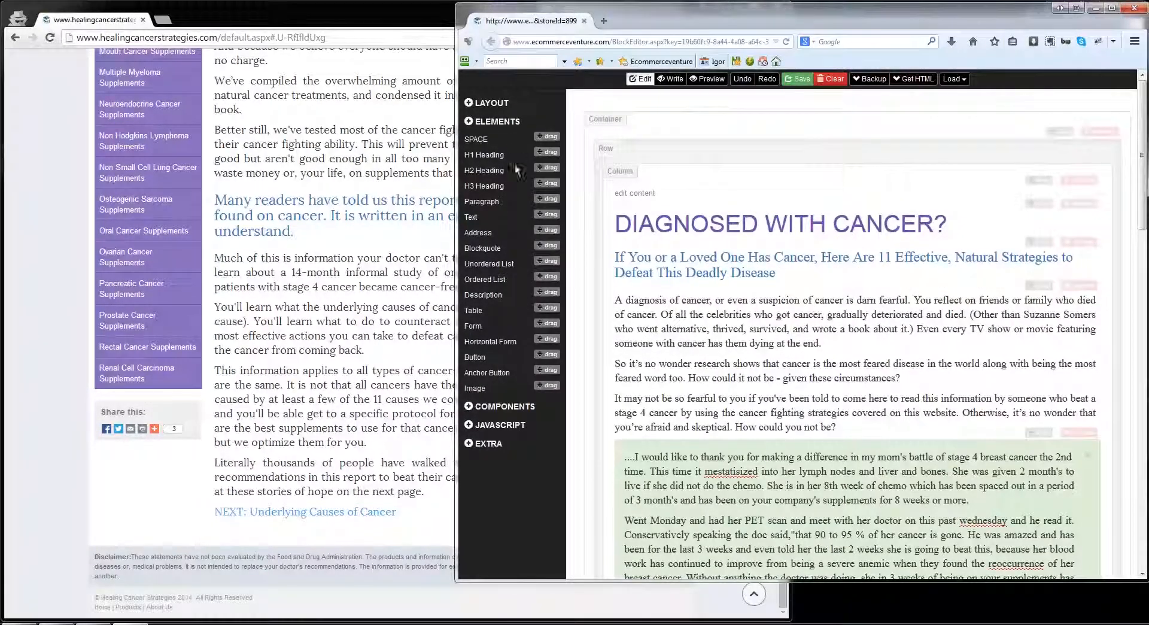
Step: Add a table, a form, a blockquote and an address element below the "NEXT: Underlying Causes of Cancer" link
{"action": "scroll", "coordinate": [525, 237], "scroll_direction": "down", "scroll_amount": 15}
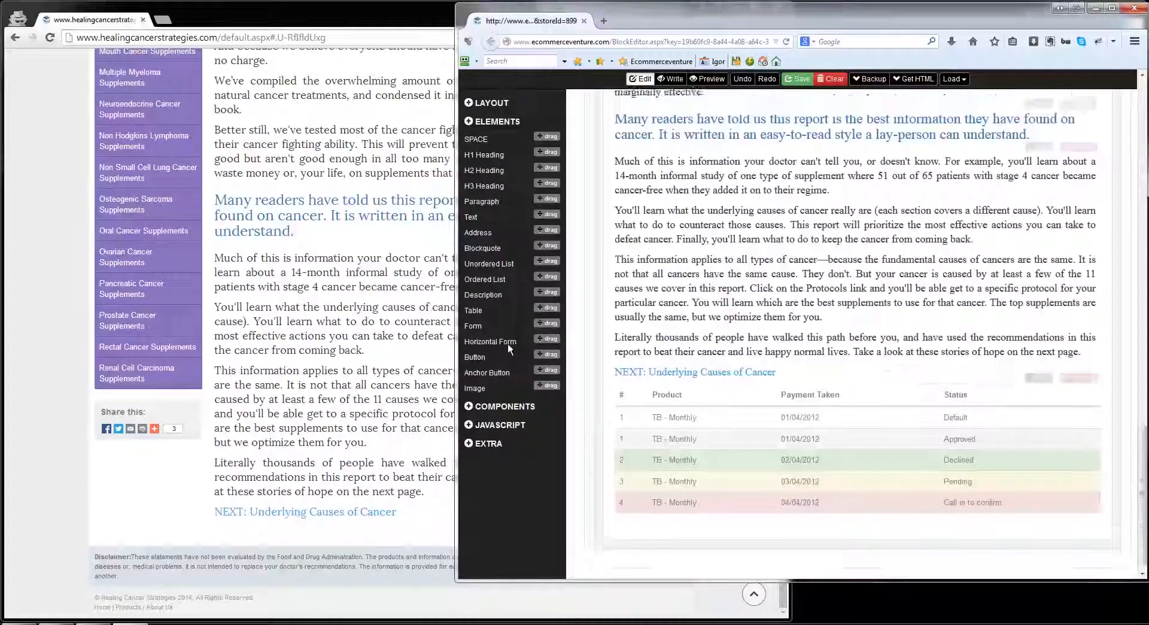
{"action": "left_click_drag", "start_coordinate": [547, 323], "coordinate": [714, 414]}
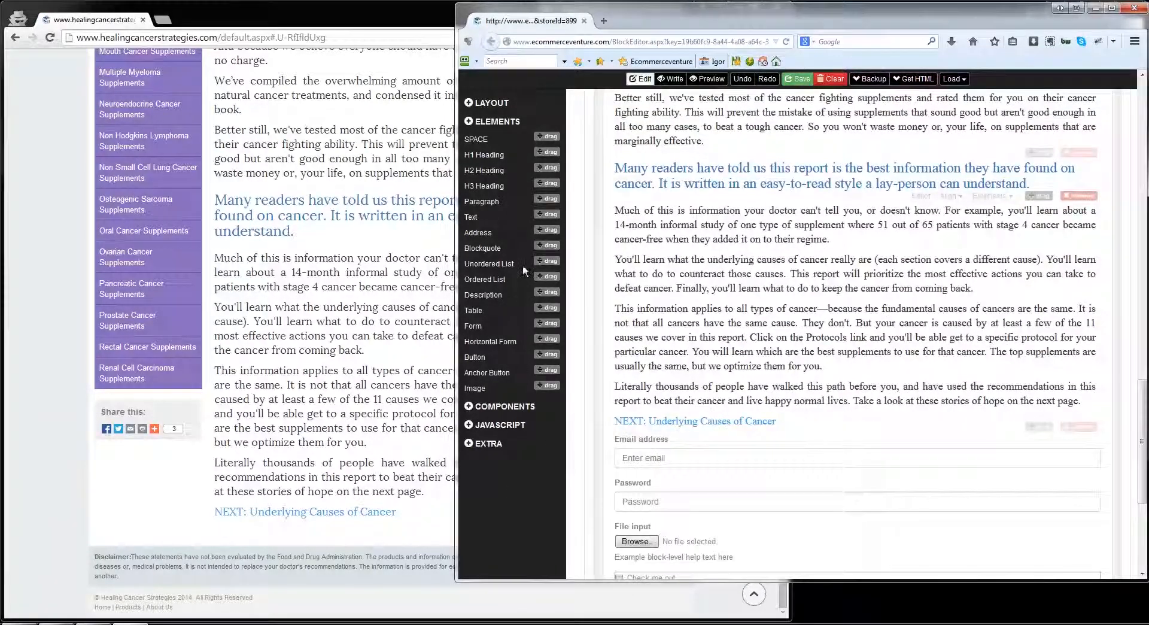
{"action": "left_click_drag", "start_coordinate": [538, 248], "coordinate": [658, 434]}
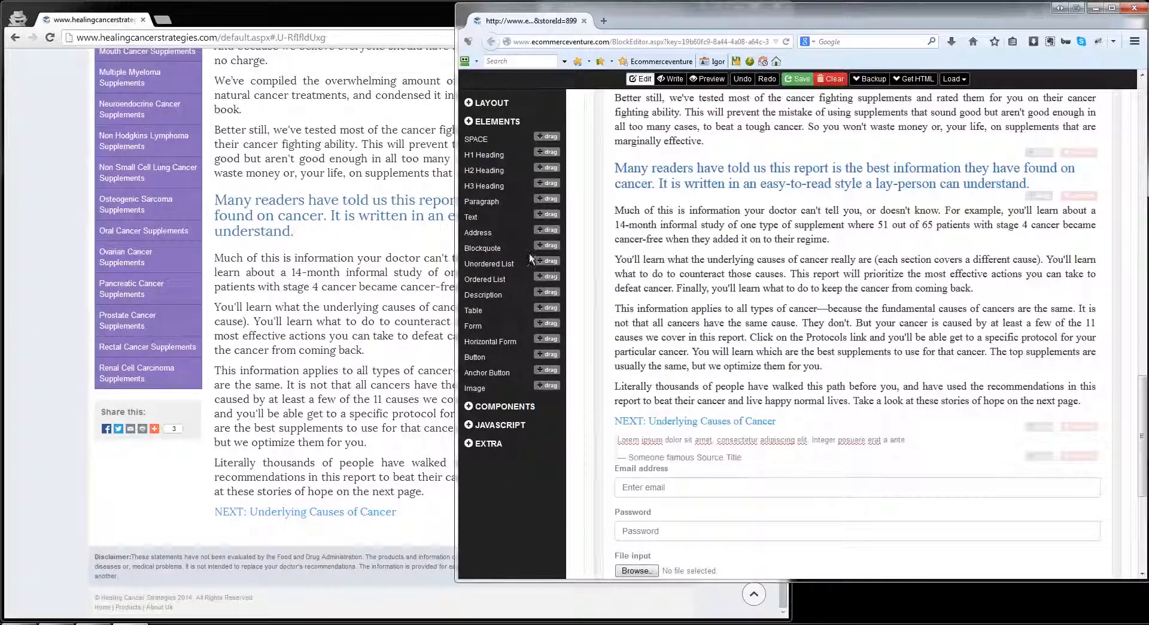
{"action": "left_click_drag", "start_coordinate": [549, 233], "coordinate": [706, 428]}
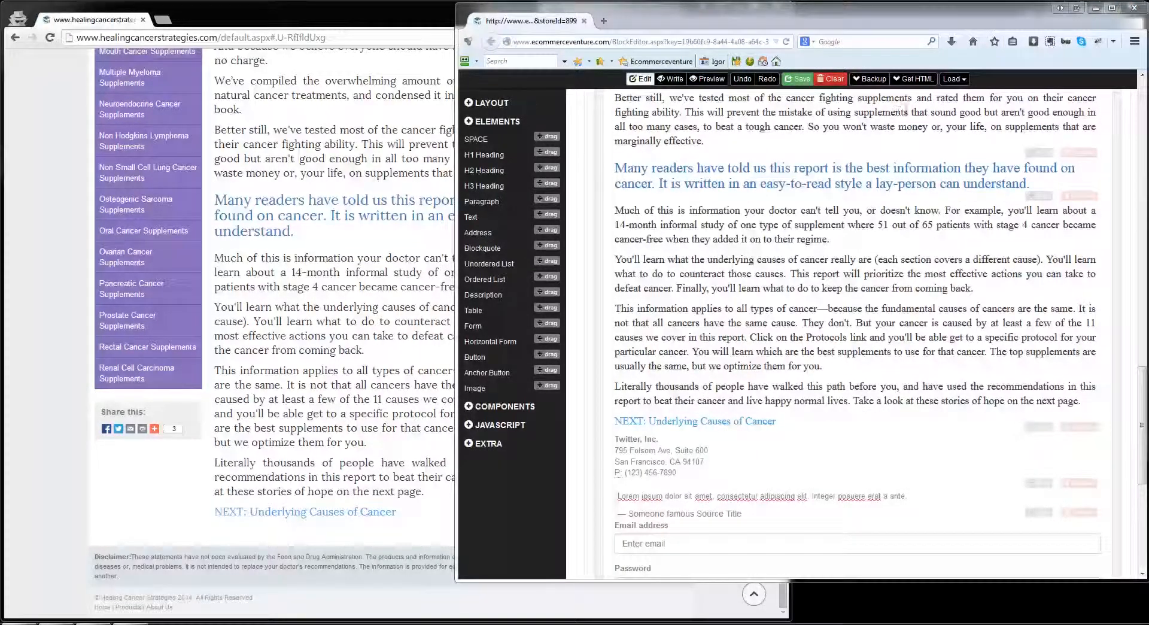
Step: Insert a 6 6 layout row above the "Much of this is information" paragraphs and 8 4 rows above the table and at the page's end
{"action": "left_click", "coordinate": [507, 103]}
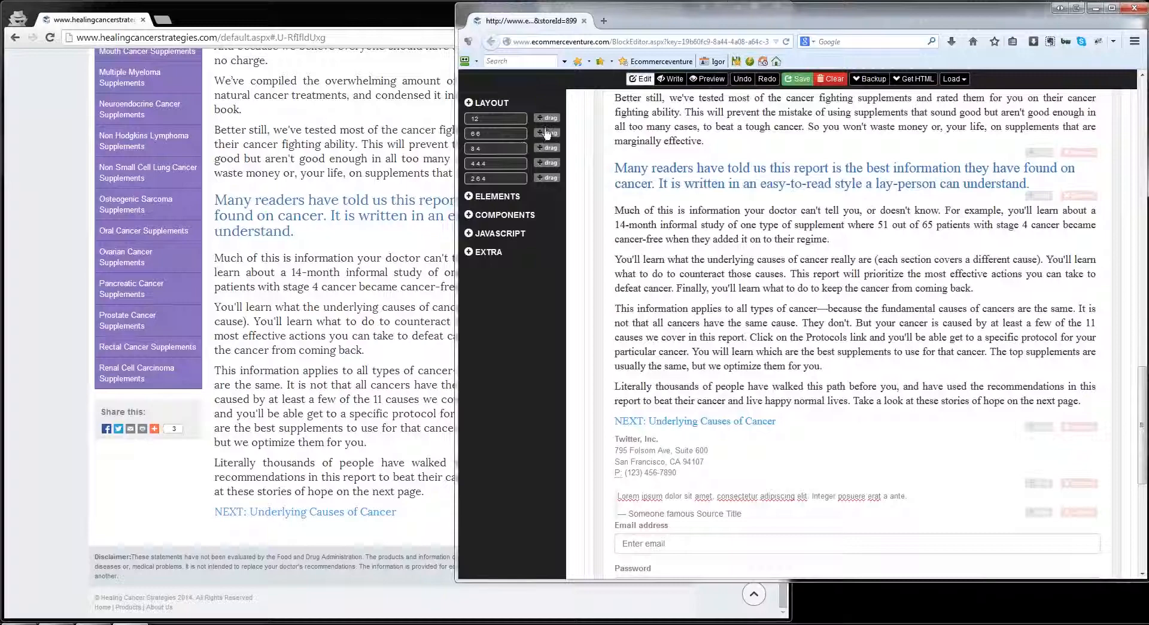
{"action": "left_click_drag", "start_coordinate": [546, 133], "coordinate": [914, 248]}
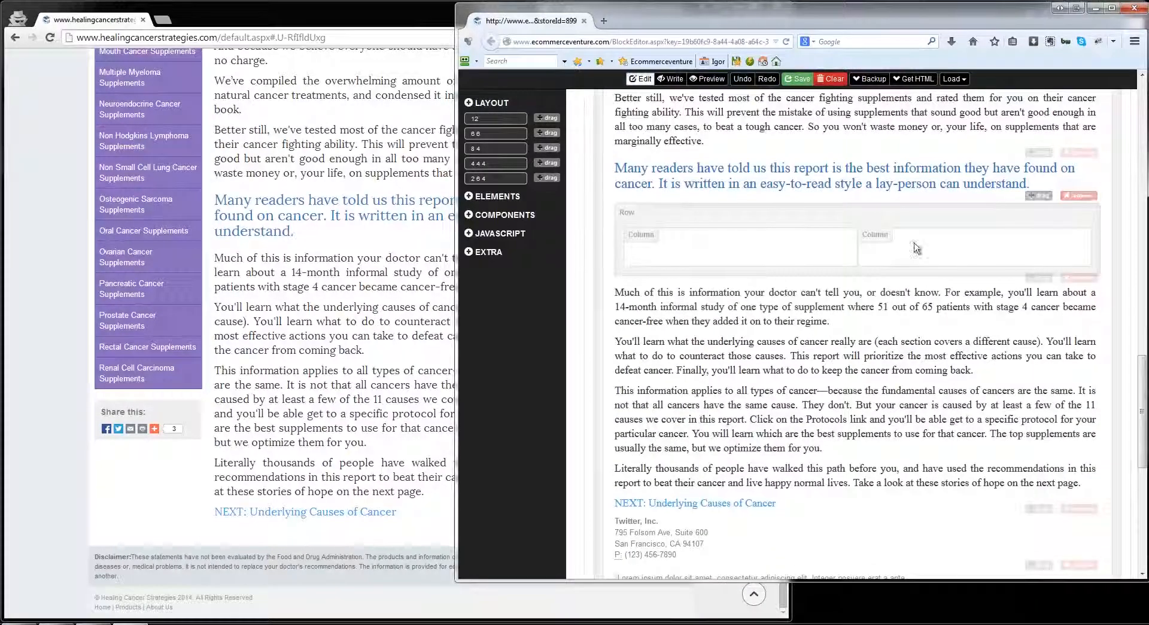
{"action": "scroll", "coordinate": [914, 248], "scroll_direction": "down", "scroll_amount": 10}
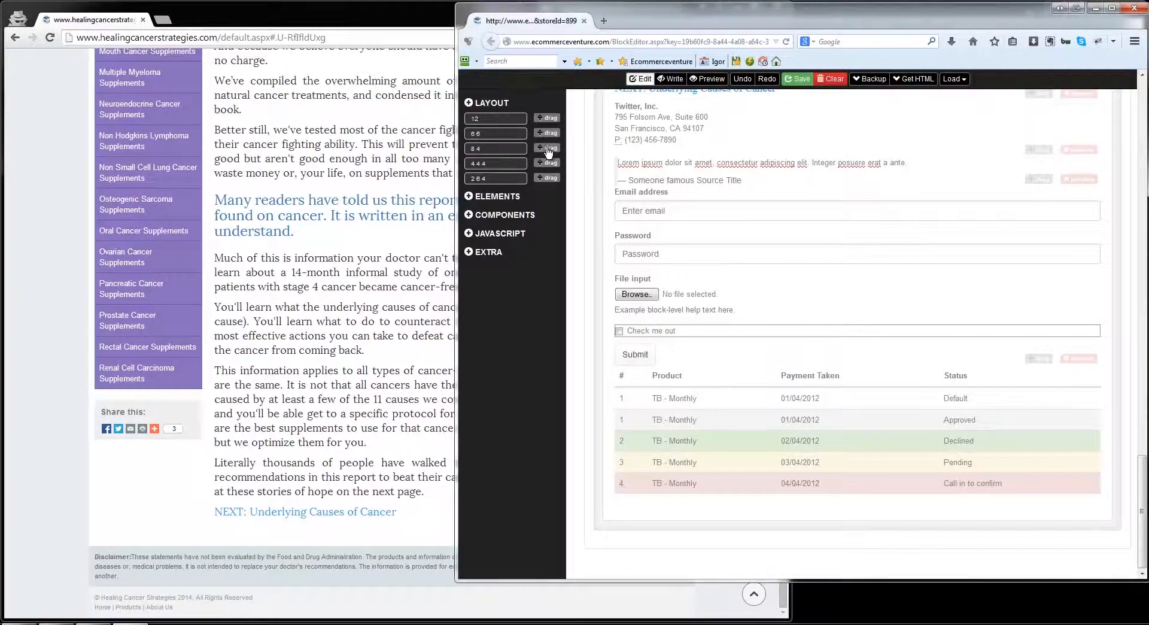
{"action": "left_click_drag", "start_coordinate": [548, 153], "coordinate": [808, 484]}
{"action": "scroll", "coordinate": [809, 483], "scroll_direction": "down", "scroll_amount": 5}
Step: Add the Thumbnails component below the table and a Media Object component between the table and the thumbnails
{"action": "left_click", "coordinate": [491, 216]}
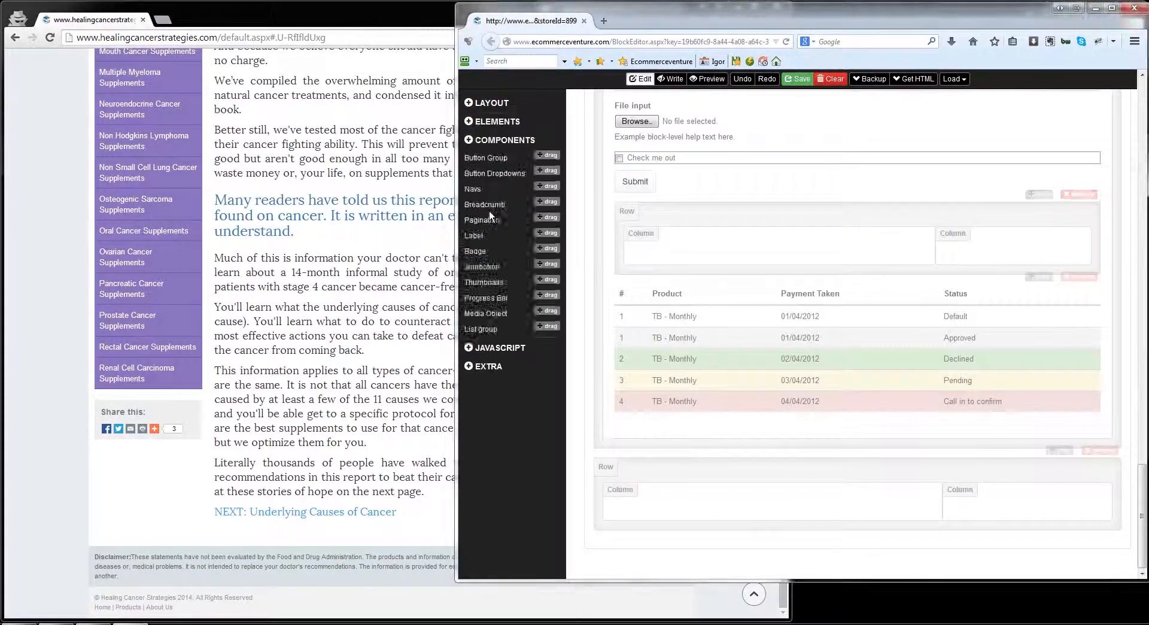
{"action": "scroll", "coordinate": [537, 221], "scroll_direction": "up", "scroll_amount": 2}
{"action": "scroll", "coordinate": [702, 428], "scroll_direction": "down", "scroll_amount": 3}
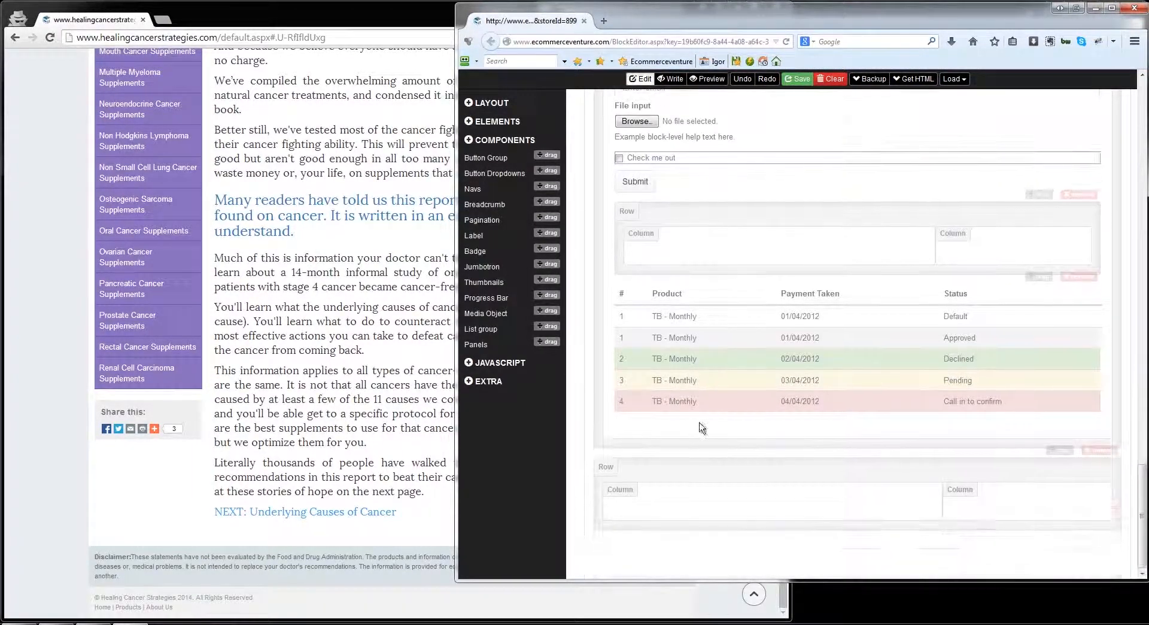
{"action": "left_click_drag", "start_coordinate": [546, 279], "coordinate": [725, 456]}
{"action": "scroll", "coordinate": [540, 334], "scroll_direction": "down", "scroll_amount": 3}
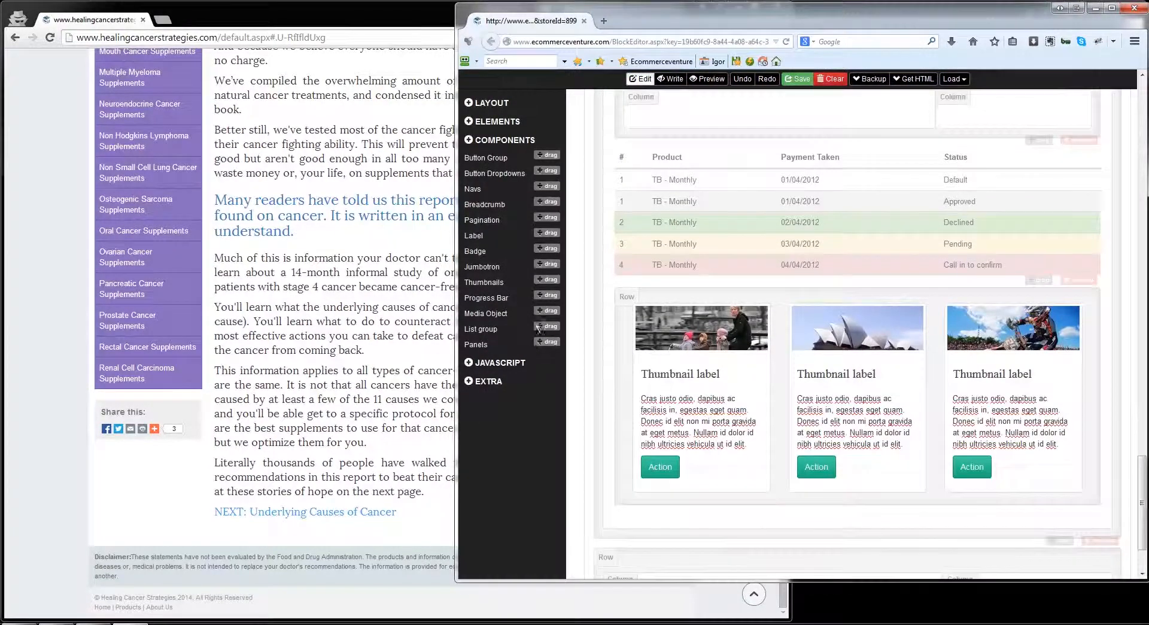
{"action": "left_click_drag", "start_coordinate": [541, 313], "coordinate": [748, 292]}
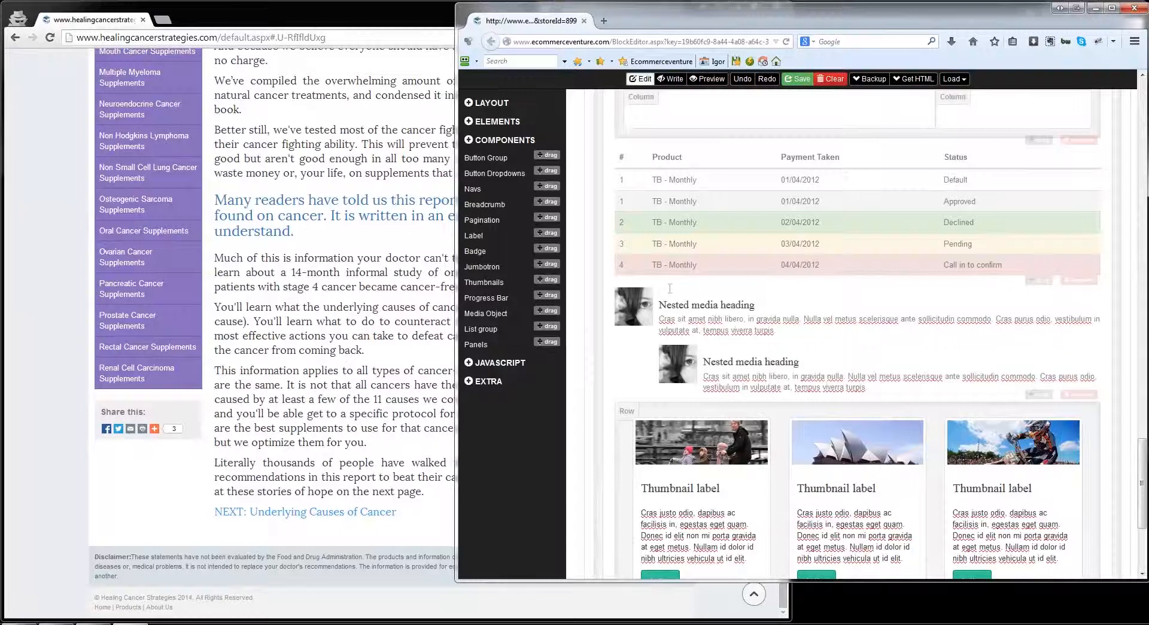
{"action": "scroll", "coordinate": [509, 184], "scroll_direction": "down", "scroll_amount": 3}
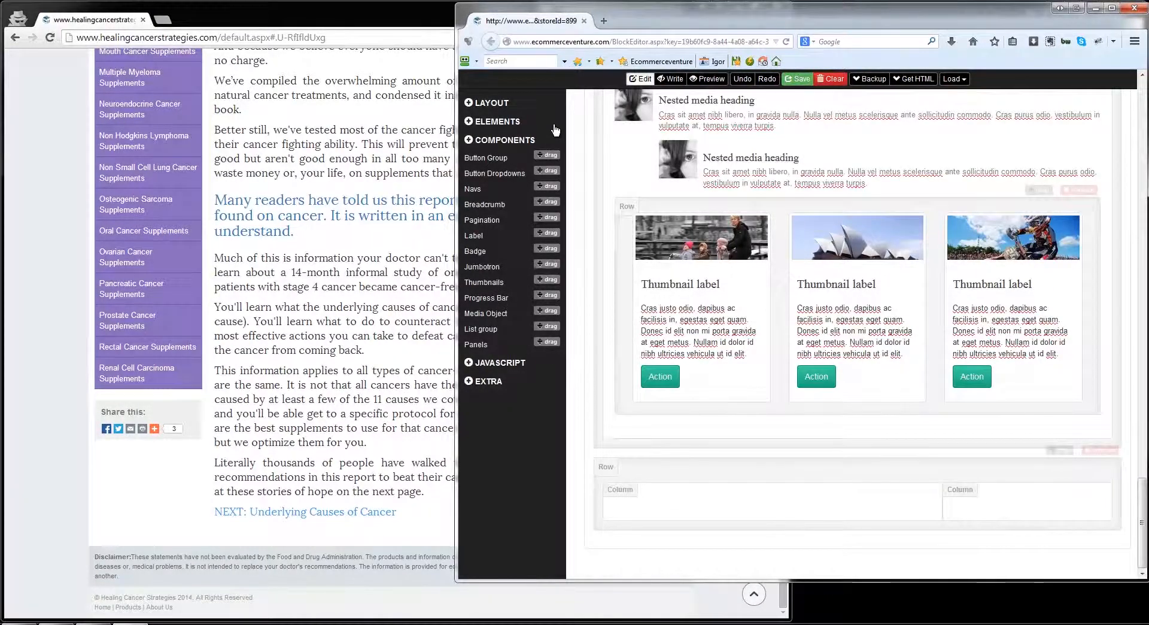
Step: Add the Collapse component below the thumbnails and a Carousel between the thumbnails and the collapsible group
{"action": "left_click", "coordinate": [500, 362]}
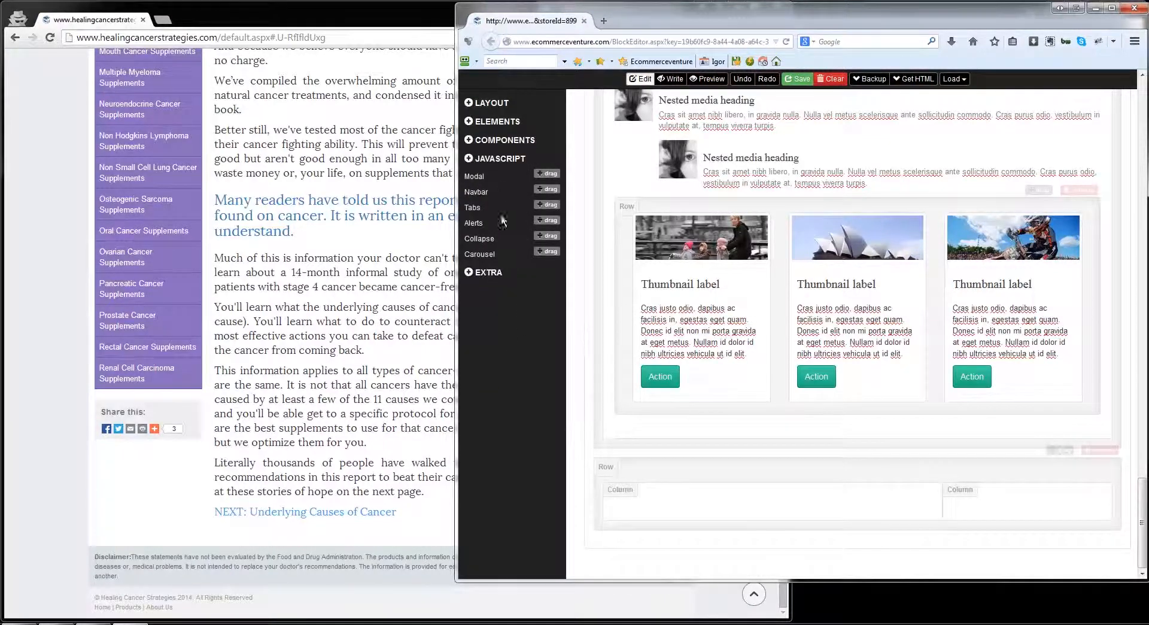
{"action": "left_click_drag", "start_coordinate": [547, 236], "coordinate": [804, 362]}
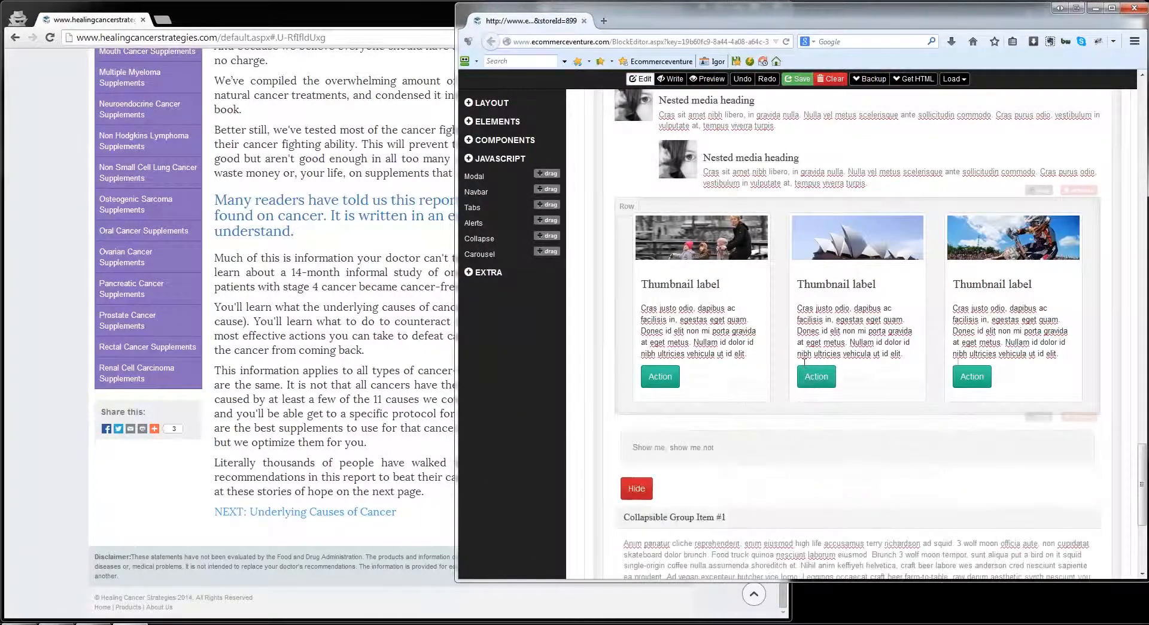
{"action": "scroll", "coordinate": [803, 362], "scroll_direction": "down", "scroll_amount": 4}
{"action": "left_click", "coordinate": [706, 311]}
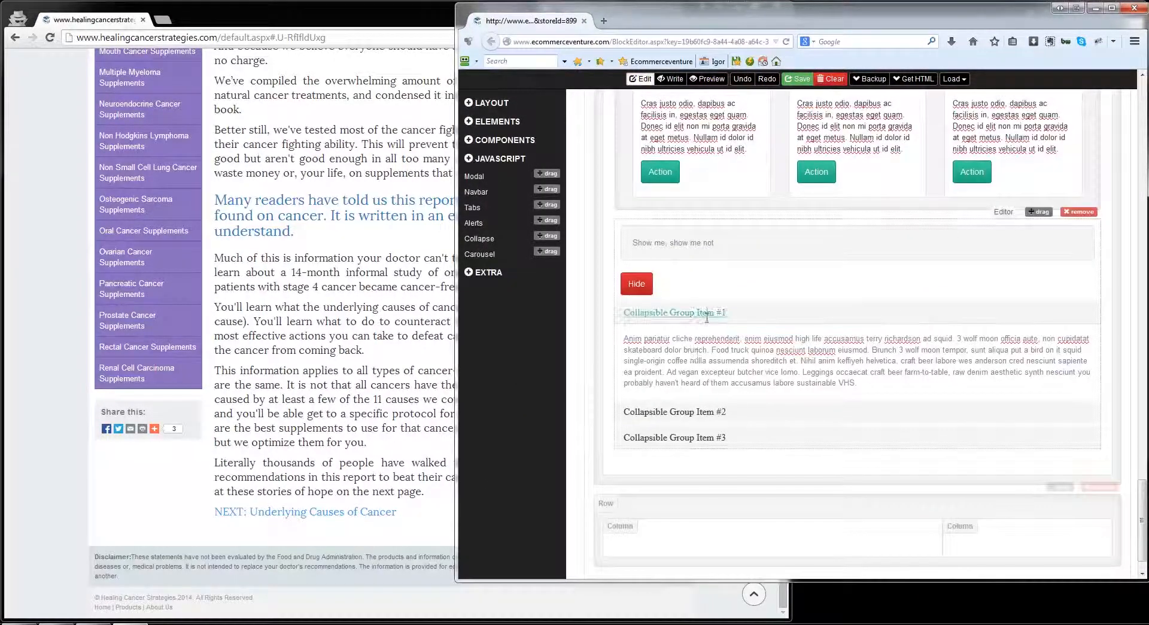
{"action": "left_click", "coordinate": [828, 312]}
{"action": "left_click_drag", "start_coordinate": [547, 252], "coordinate": [728, 264]}
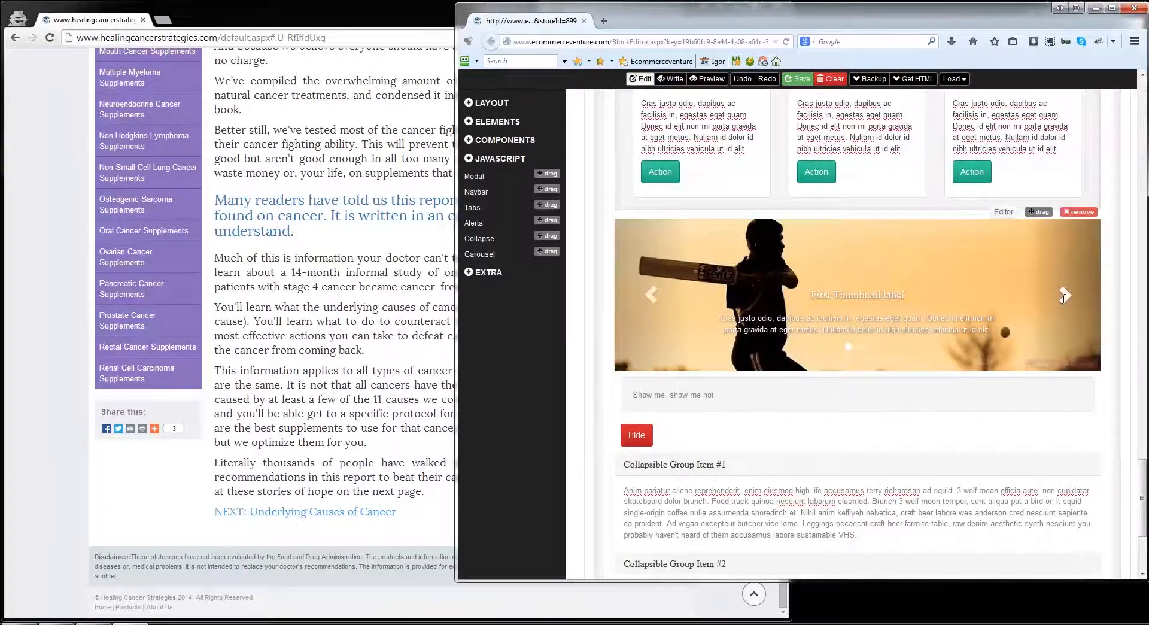
Step: Preview the page with its new carousel and collapsible group at narrow and wide window widths, and return to edit mode
{"action": "left_click", "coordinate": [708, 79]}
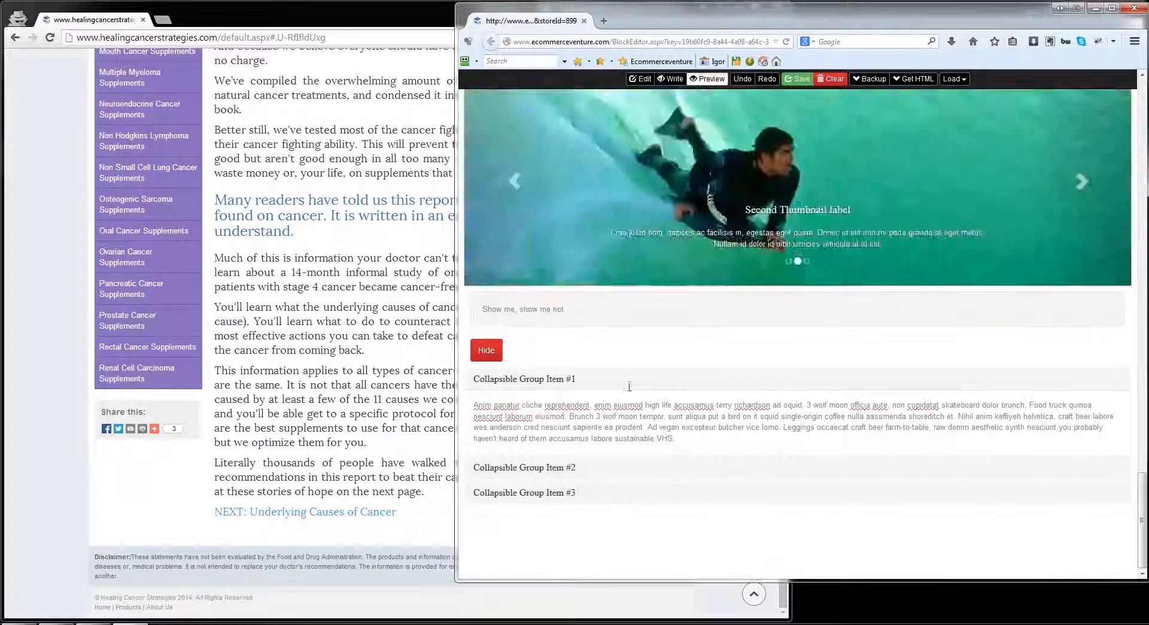
{"action": "scroll", "coordinate": [629, 387], "scroll_direction": "up", "scroll_amount": 15}
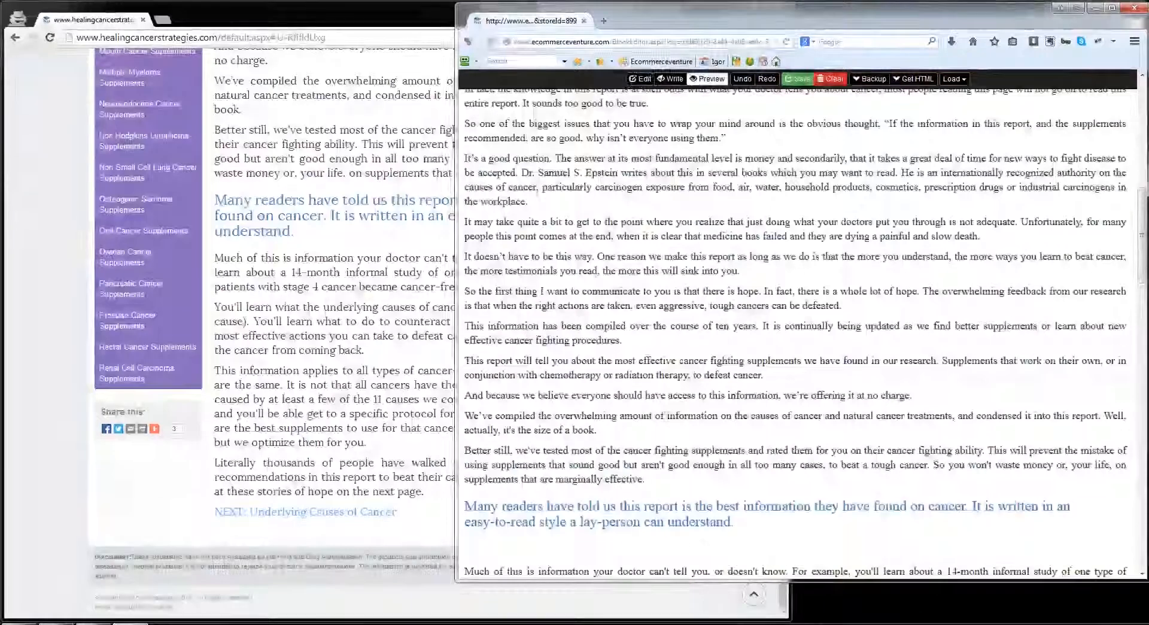
{"action": "scroll", "coordinate": [797, 329], "scroll_direction": "up", "scroll_amount": 15}
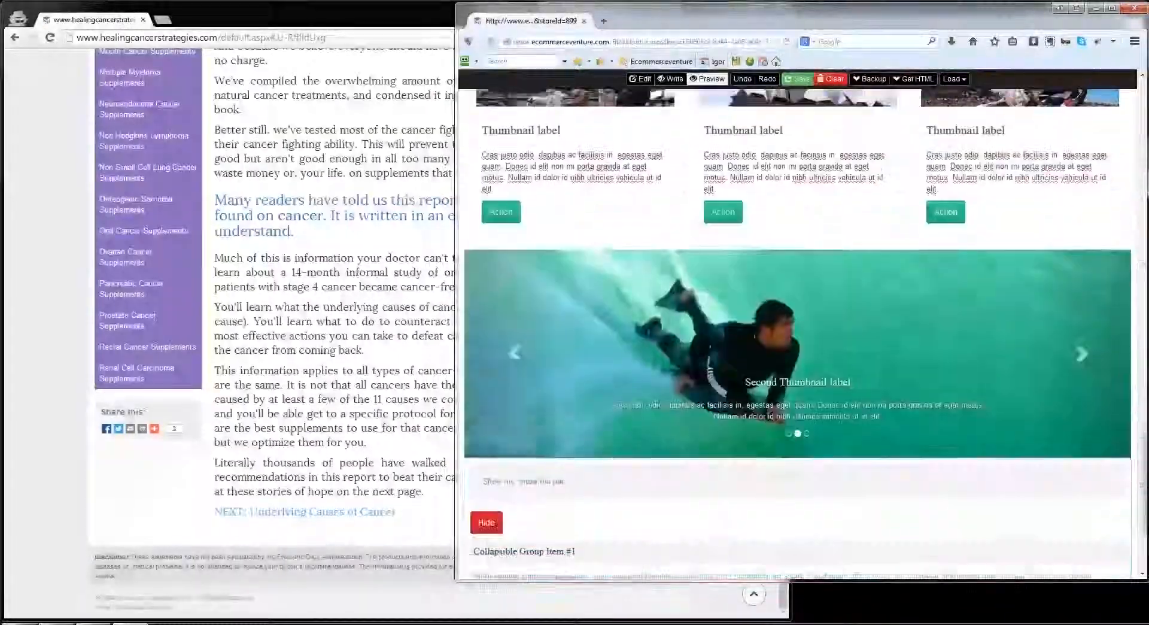
{"action": "scroll", "coordinate": [797, 329], "scroll_direction": "down", "scroll_amount": 2}
{"action": "left_click_drag", "start_coordinate": [458, 383], "coordinate": [807, 359]}
{"action": "scroll", "coordinate": [926, 342], "scroll_direction": "down", "scroll_amount": 15}
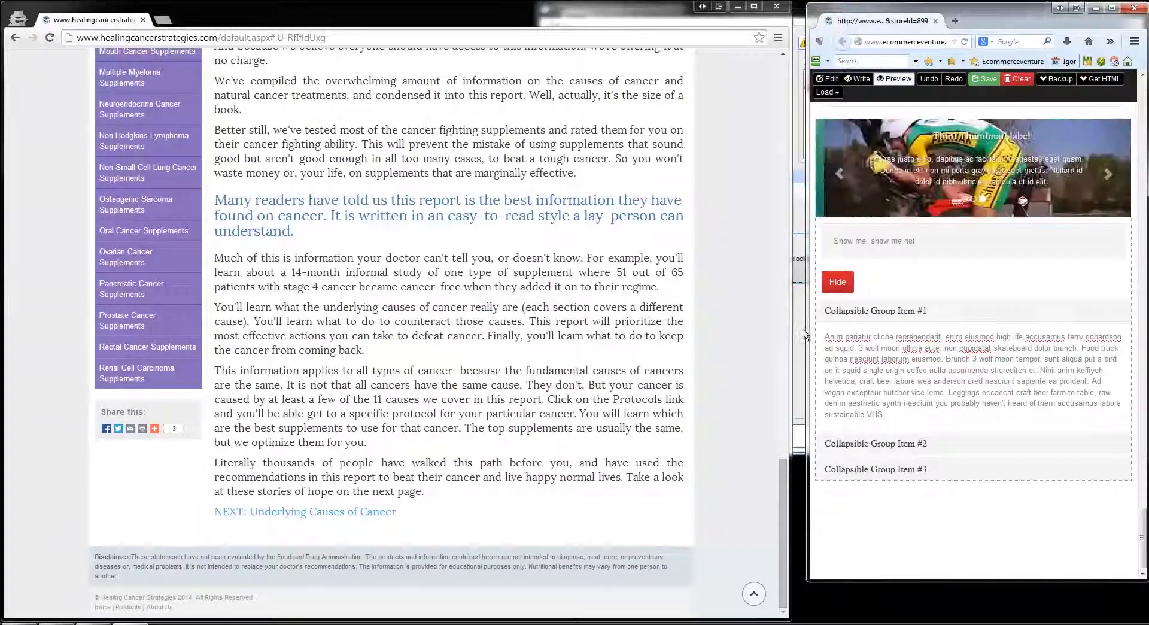
{"action": "left_click_drag", "start_coordinate": [807, 333], "coordinate": [455, 333]}
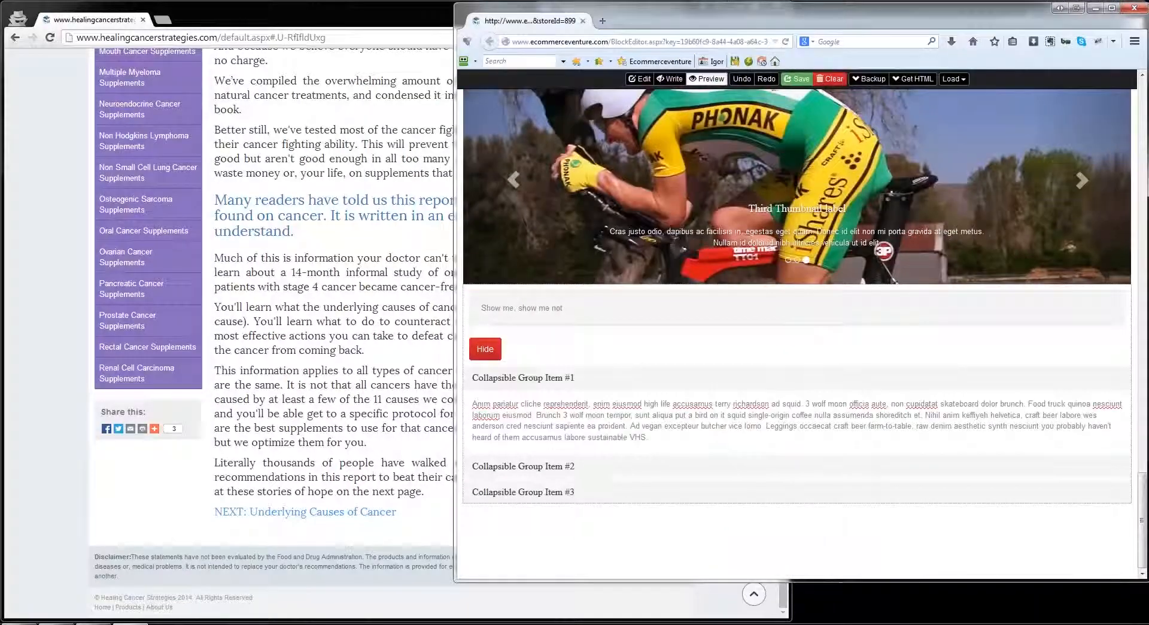
{"action": "left_click", "coordinate": [641, 79]}
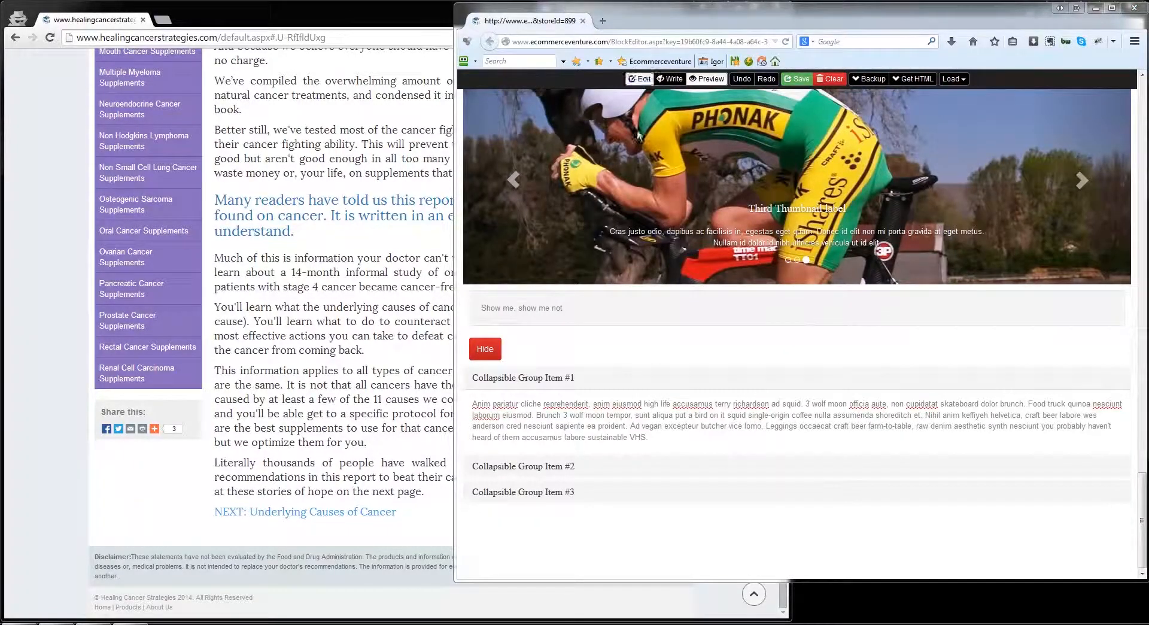
{"action": "left_click", "coordinate": [640, 80]}
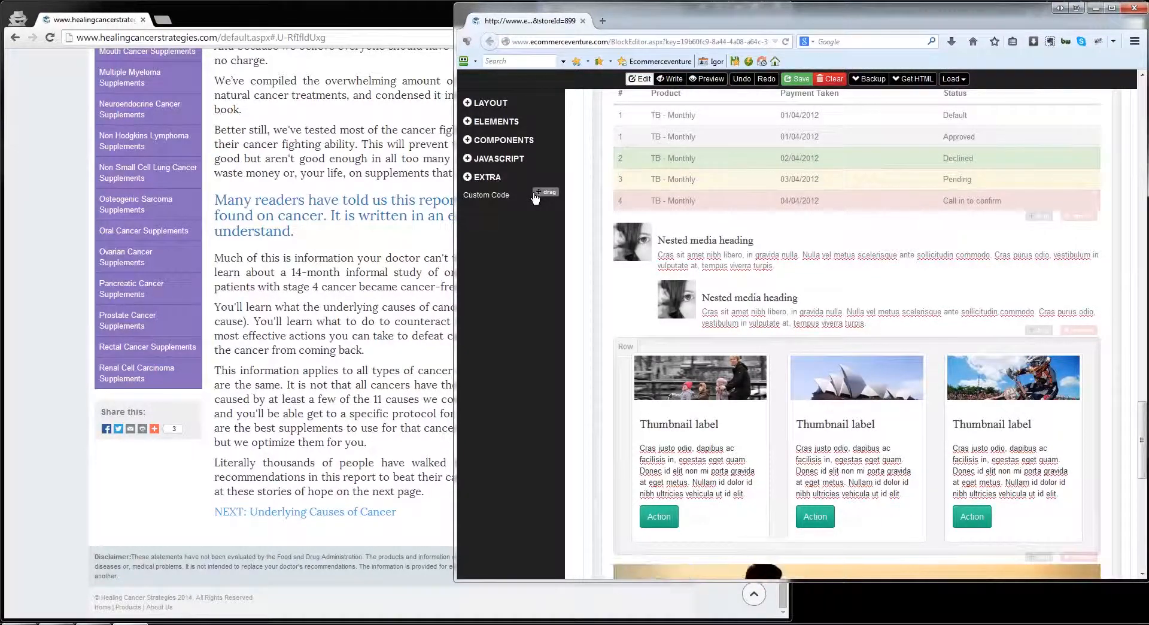
Step: Save the page in the block editor and sync its content into the Shopping Cart Elite article's body
{"action": "left_click", "coordinate": [469, 160]}
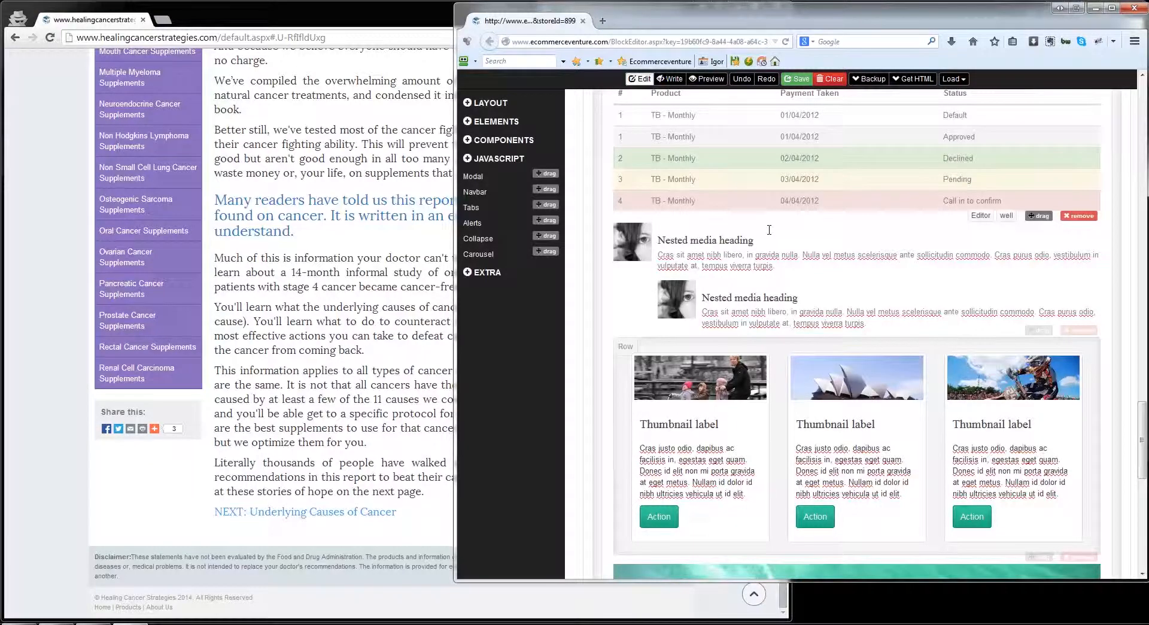
{"action": "scroll", "coordinate": [760, 228], "scroll_direction": "up", "scroll_amount": 10}
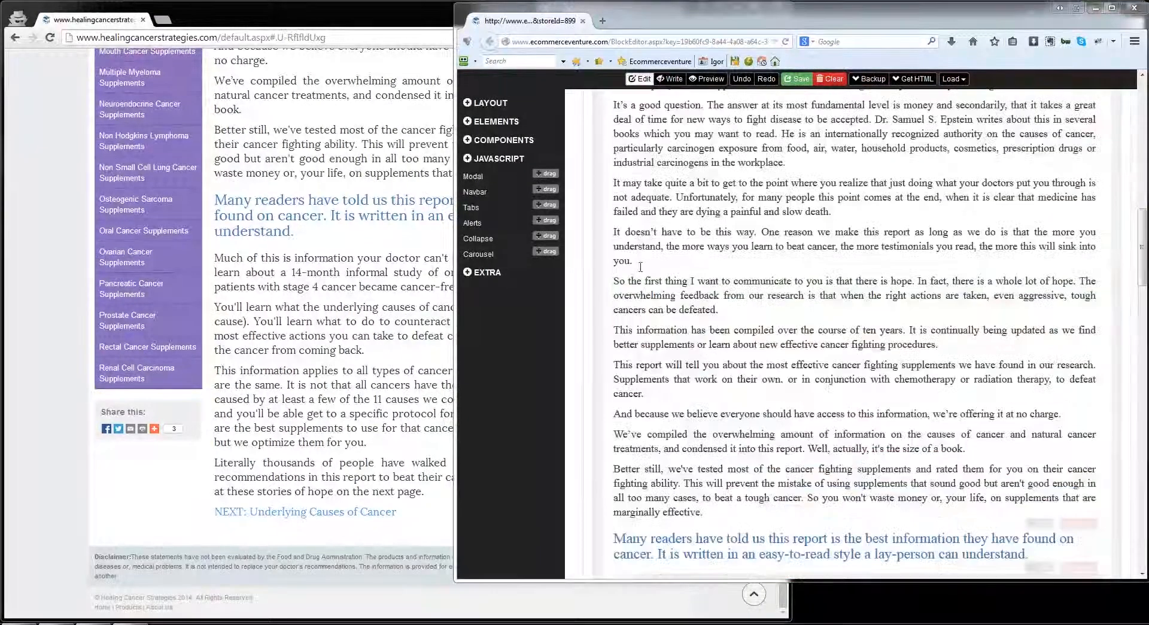
{"action": "scroll", "coordinate": [694, 216], "scroll_direction": "up", "scroll_amount": 5}
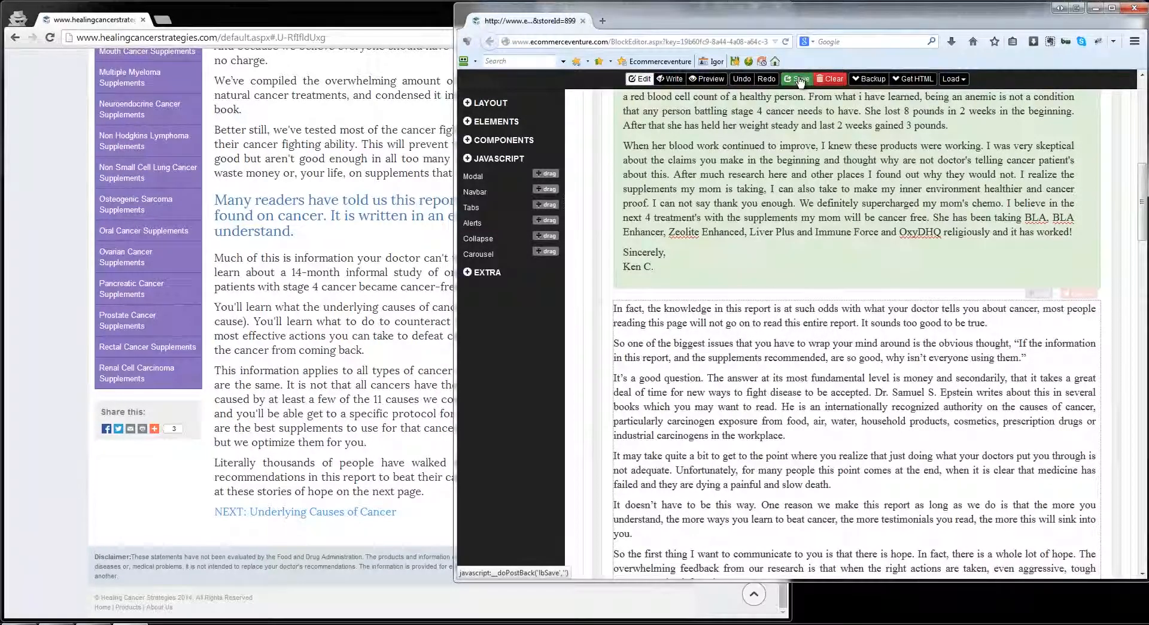
{"action": "left_click", "coordinate": [801, 79]}
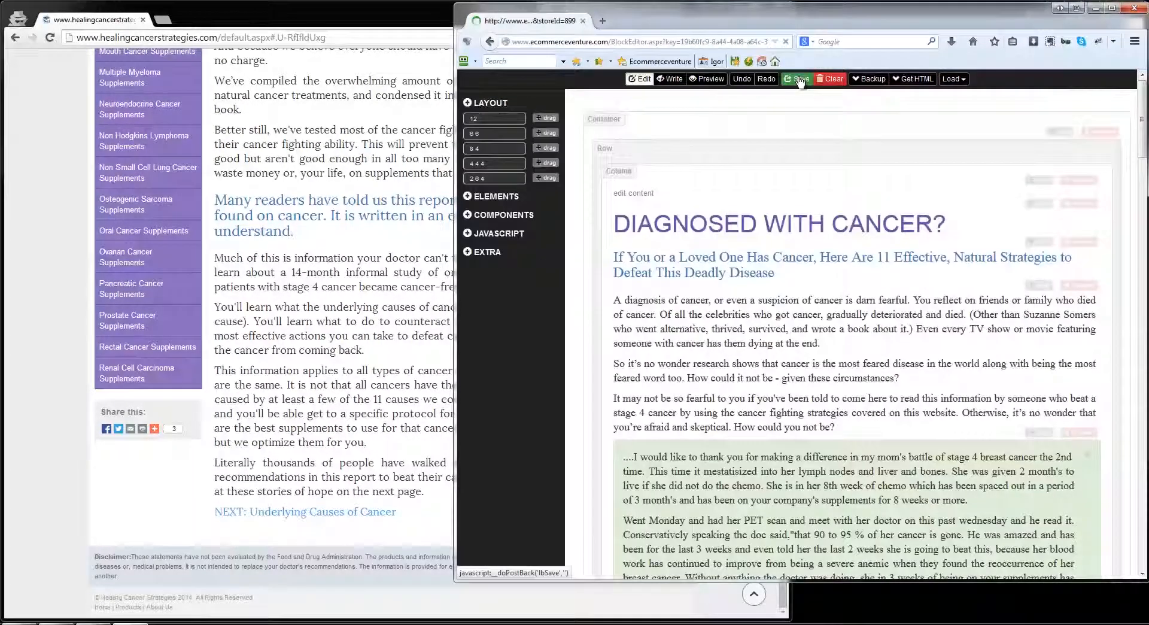
{"action": "left_click", "coordinate": [1094, 9]}
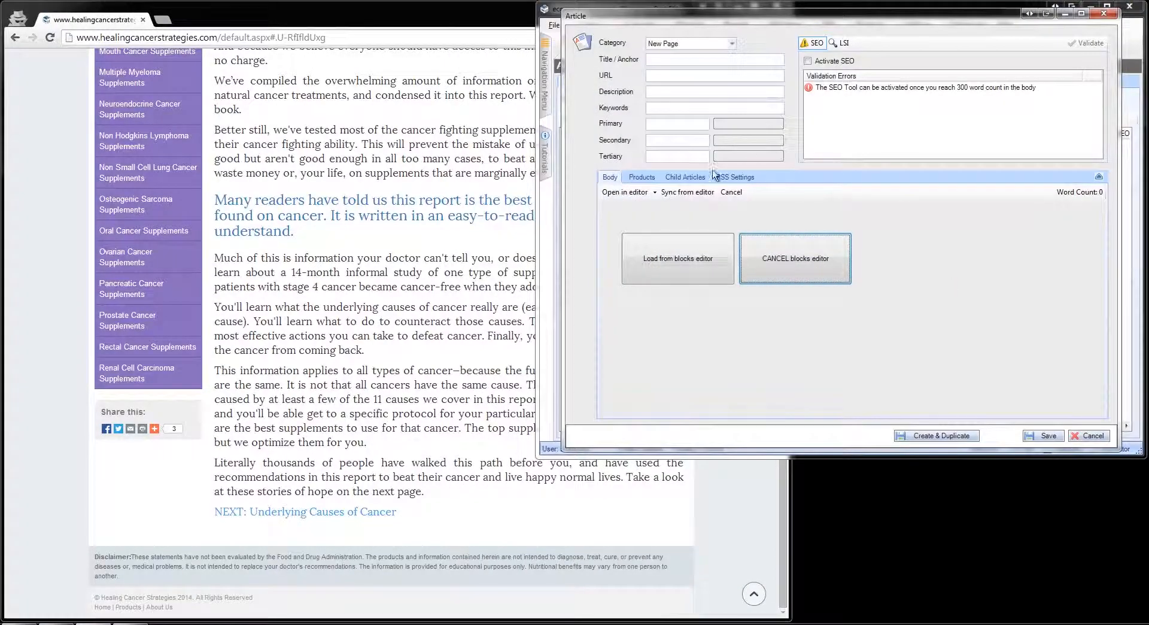
{"action": "left_click", "coordinate": [687, 192]}
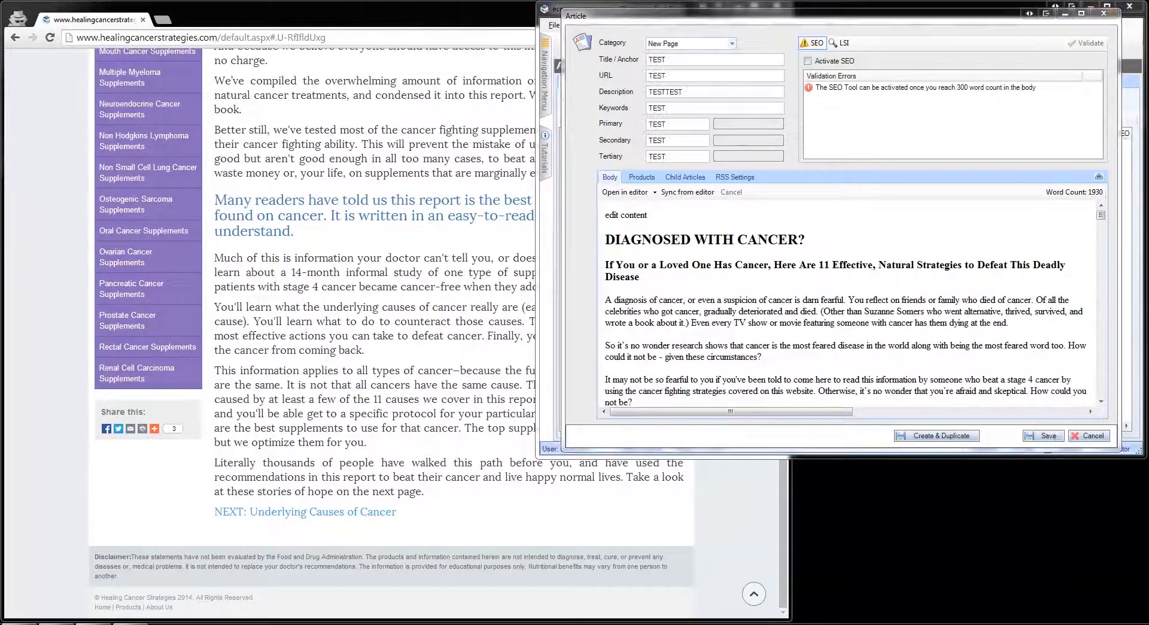
Step: Reopen the article in the block editor, shorten the main heading to "DIAGNOSED", save it and sync the change into the article
{"action": "left_click", "coordinate": [617, 192]}
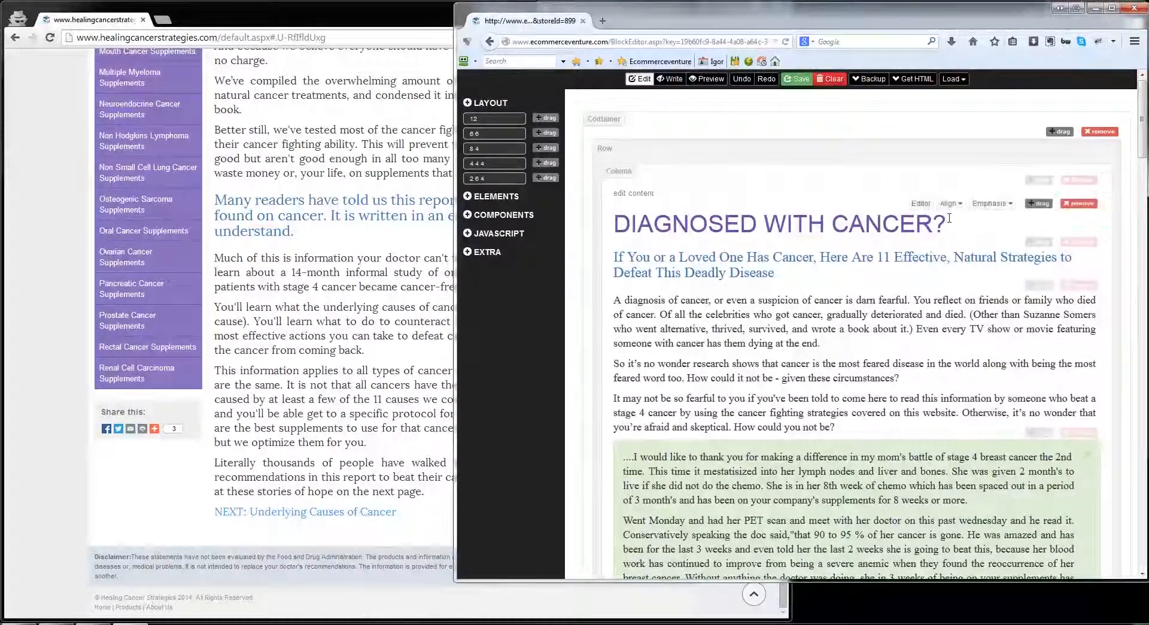
{"action": "left_click_drag", "start_coordinate": [948, 221], "coordinate": [758, 224]}
{"action": "key", "text": "BackSpace"}
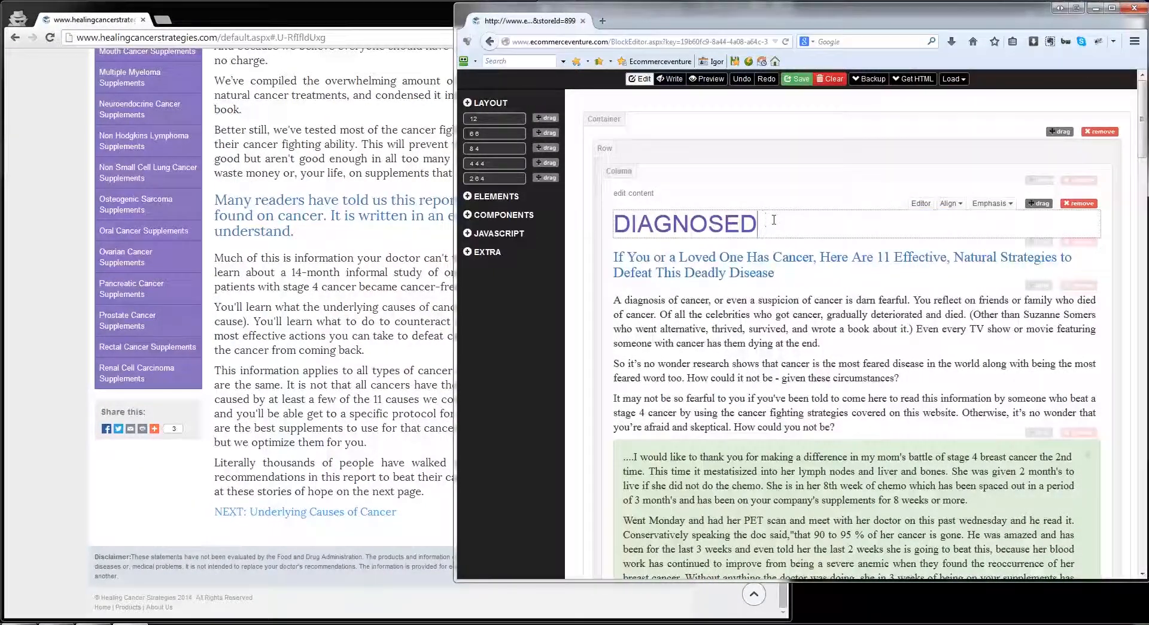
{"action": "left_click", "coordinate": [798, 79]}
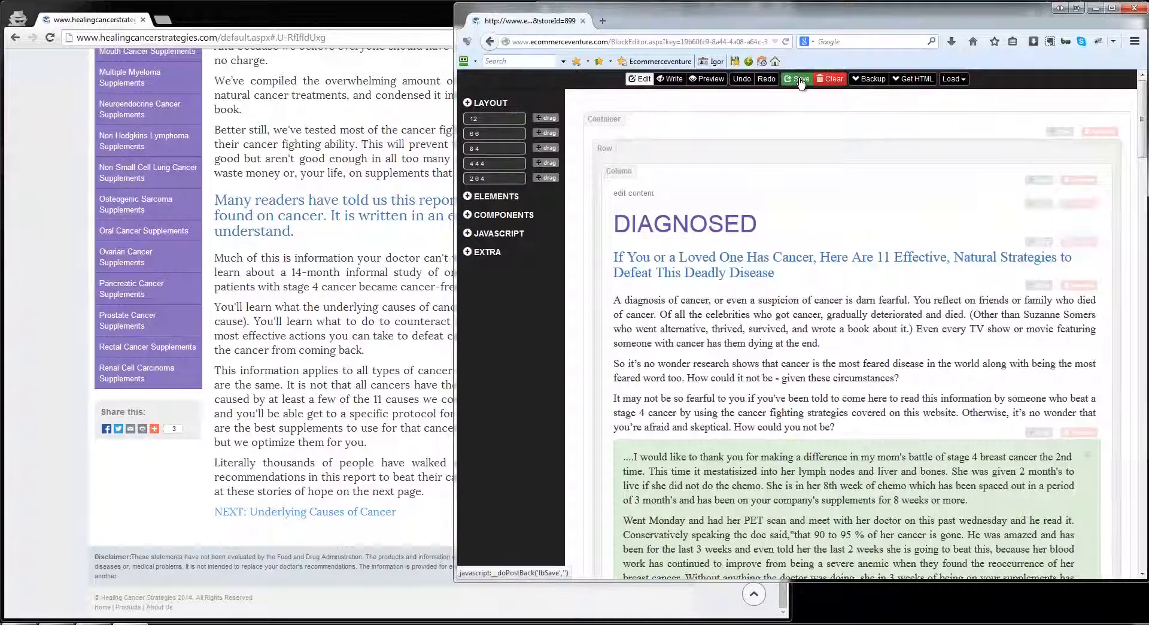
{"action": "left_click", "coordinate": [1093, 10]}
{"action": "left_click", "coordinate": [688, 192]}
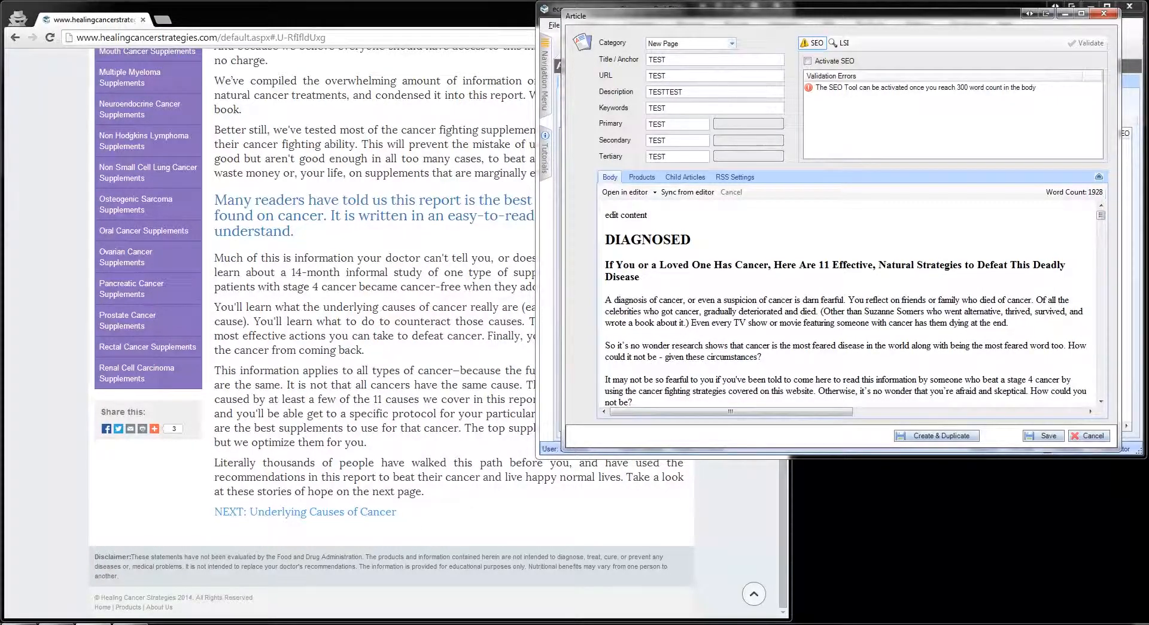
Step: Save the new article in the New Page category
{"action": "left_click", "coordinate": [1042, 437]}
{"action": "left_click", "coordinate": [599, 358]}
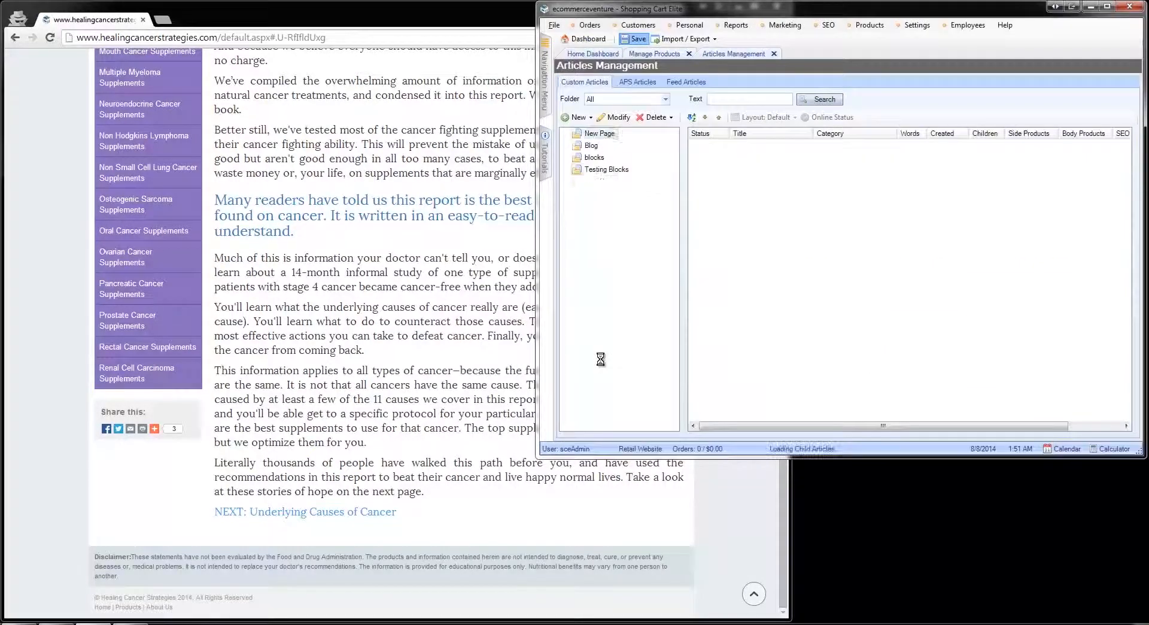
{"action": "left_click", "coordinate": [650, 364]}
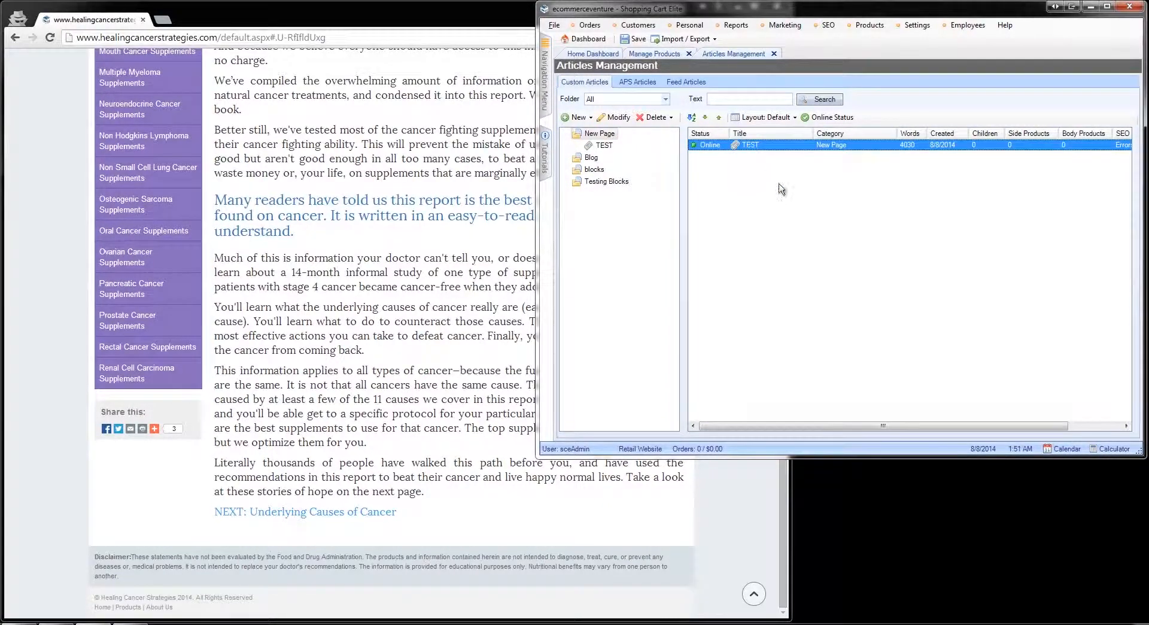
Step: Open the TEST article on the live website and examine its collapsible group, carousel, thumbnails, media object, table and form
{"action": "right_click", "coordinate": [766, 146]}
{"action": "left_click", "coordinate": [829, 279]}
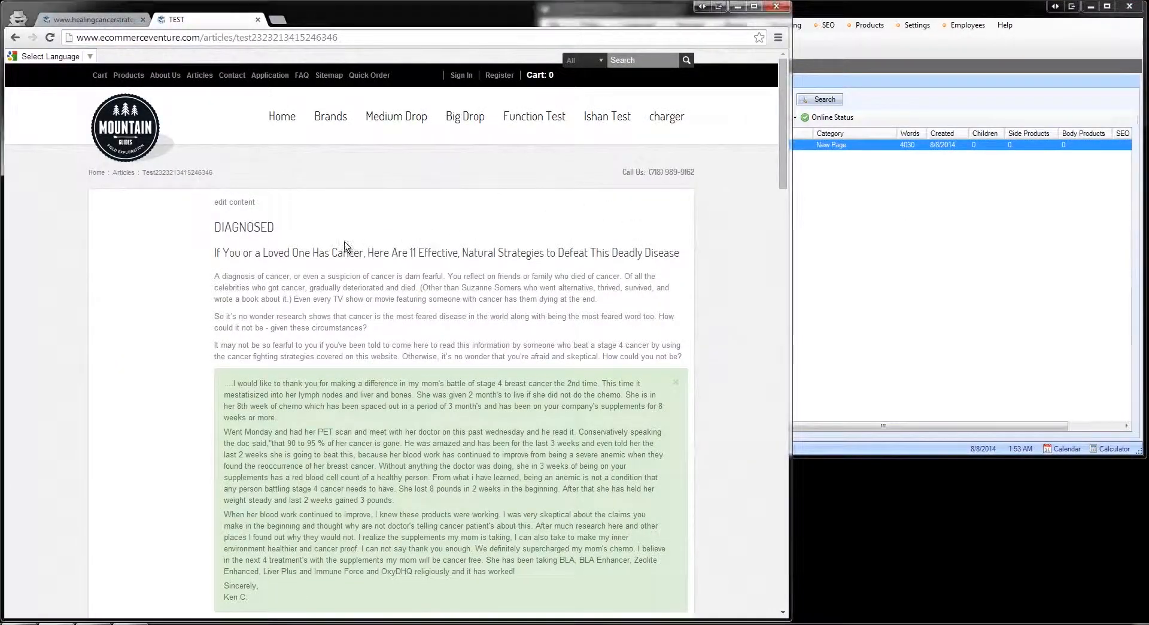
{"action": "left_click_drag", "start_coordinate": [783, 142], "coordinate": [790, 531]}
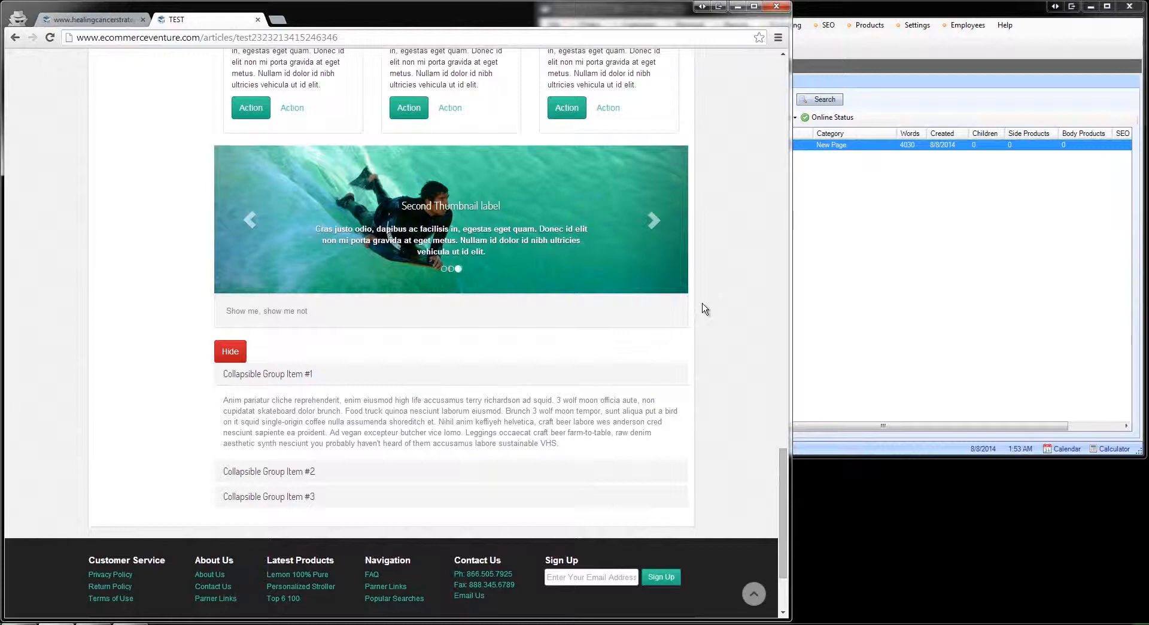
{"action": "scroll", "coordinate": [706, 309], "scroll_direction": "up", "scroll_amount": 3}
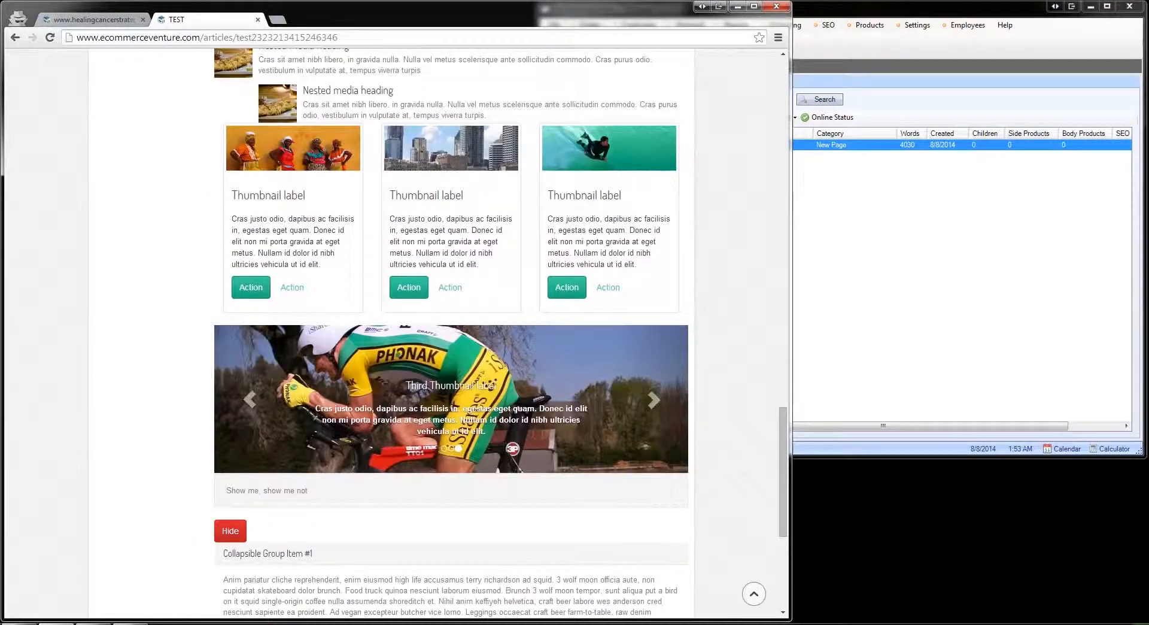
{"action": "scroll", "coordinate": [697, 265], "scroll_direction": "up", "scroll_amount": 2}
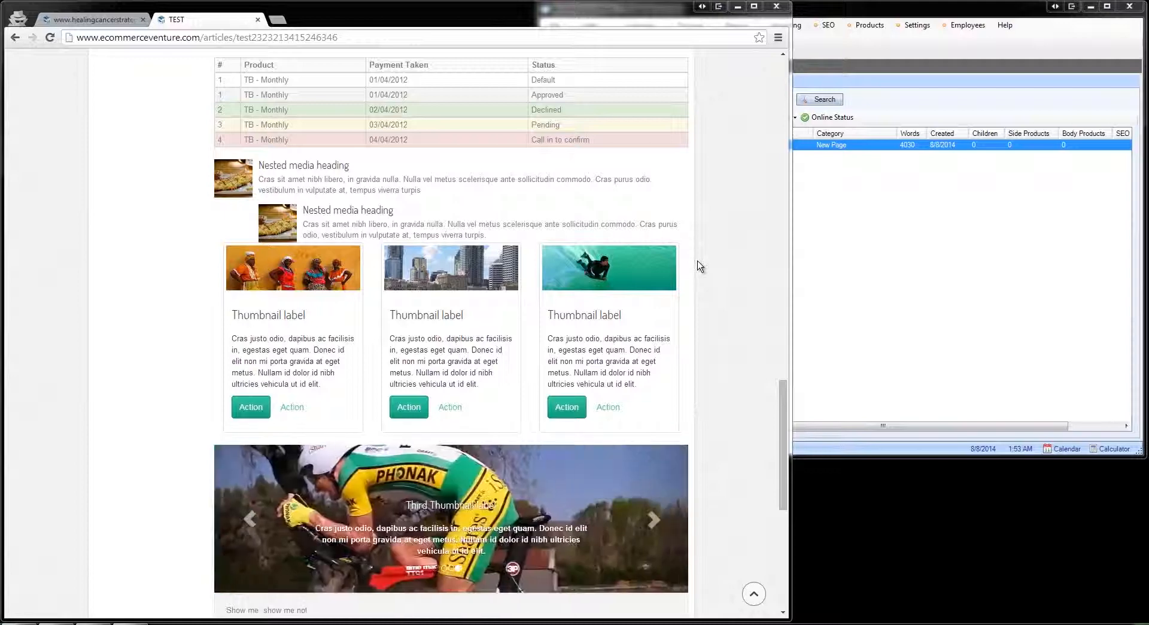
{"action": "scroll", "coordinate": [698, 262], "scroll_direction": "up", "scroll_amount": 2}
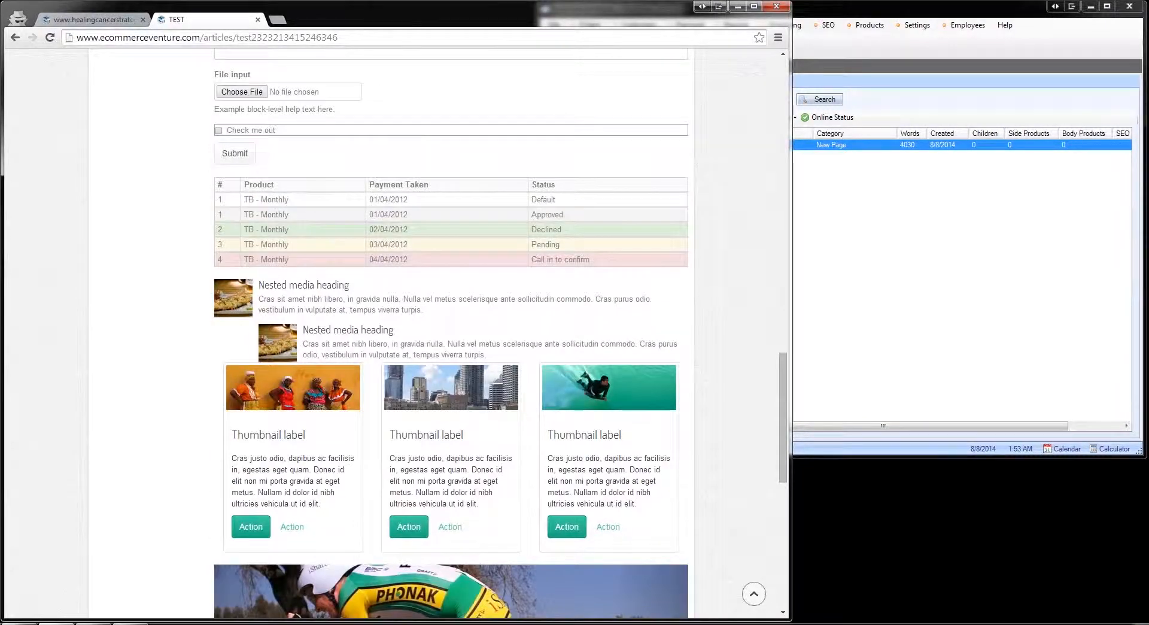